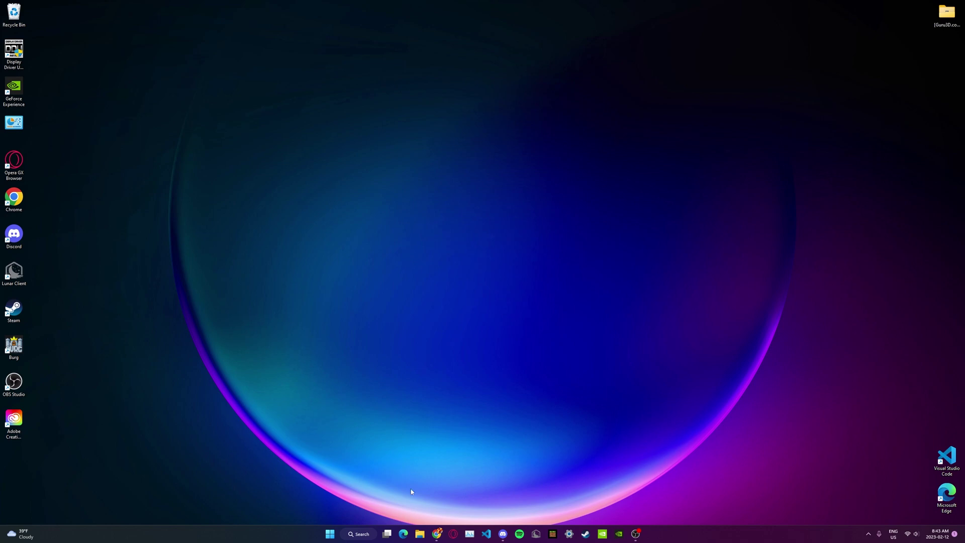
Step: In Chrome, search 'node.js' and open the official nodejs.org home page
{"action": "left_click", "coordinate": [435, 532]}
{"action": "left_click", "coordinate": [355, 68]}
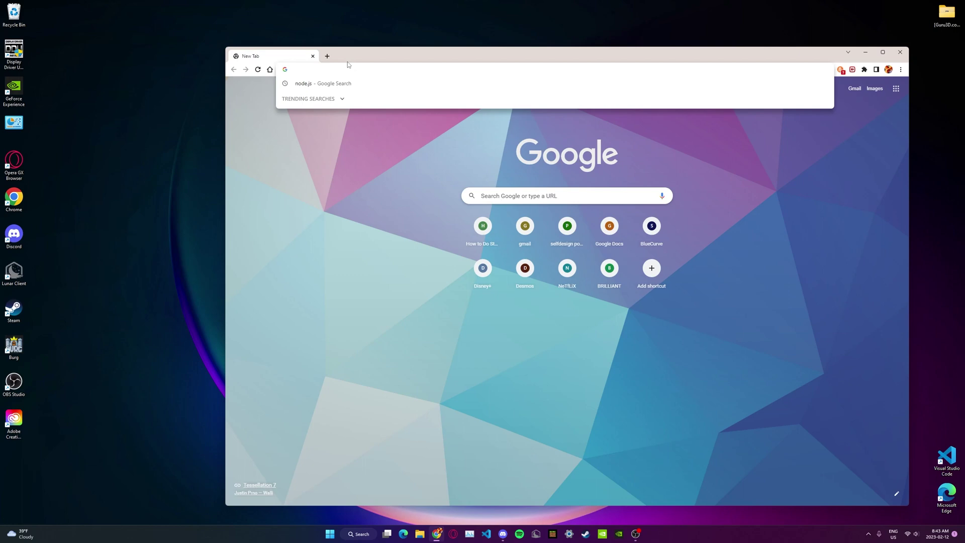
{"action": "type", "text": "node.js"}
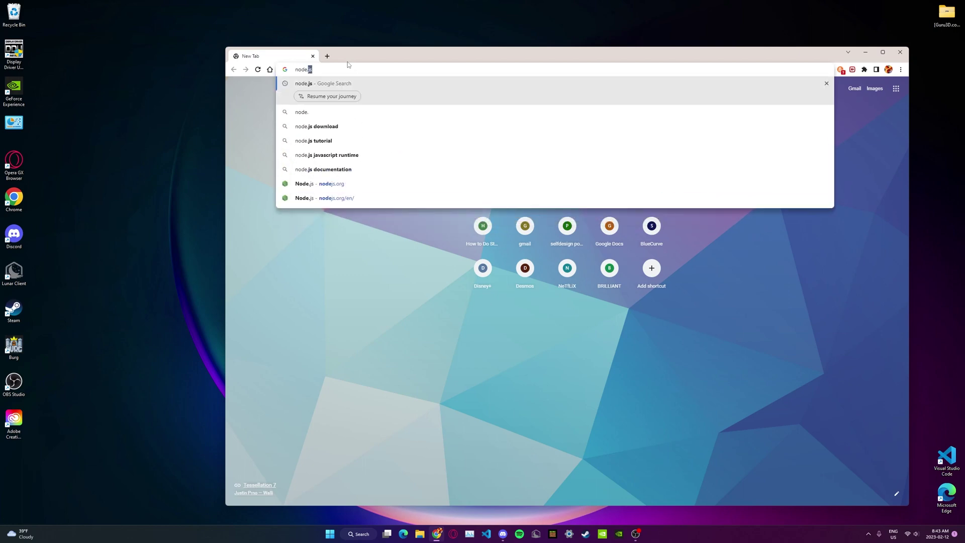
{"action": "key", "text": "Return"}
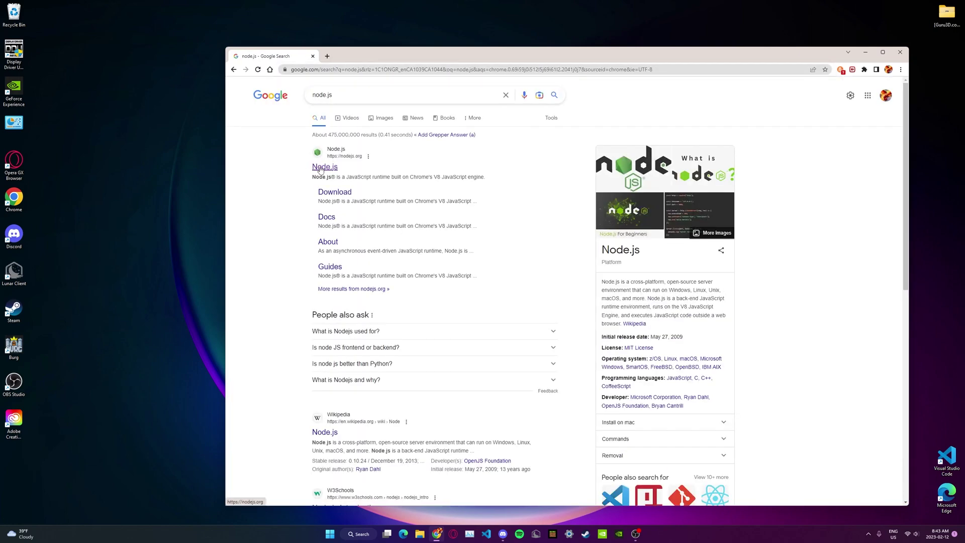
{"action": "left_click", "coordinate": [320, 169]}
{"action": "left_click", "coordinate": [350, 70]}
{"action": "left_click", "coordinate": [310, 166]}
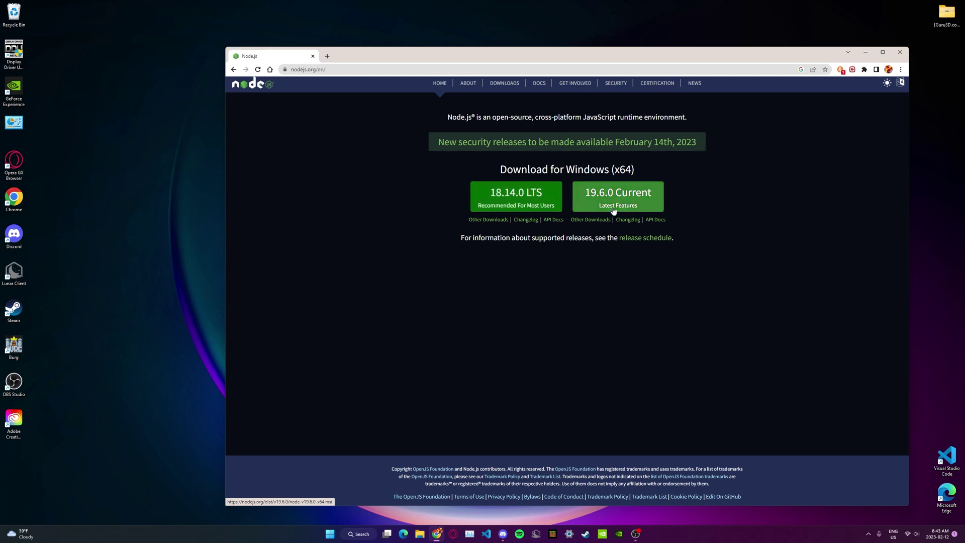
Step: Download the 18.14.0 LTS installer and install Node.js with default settings, accepting the license
{"action": "left_click", "coordinate": [509, 201]}
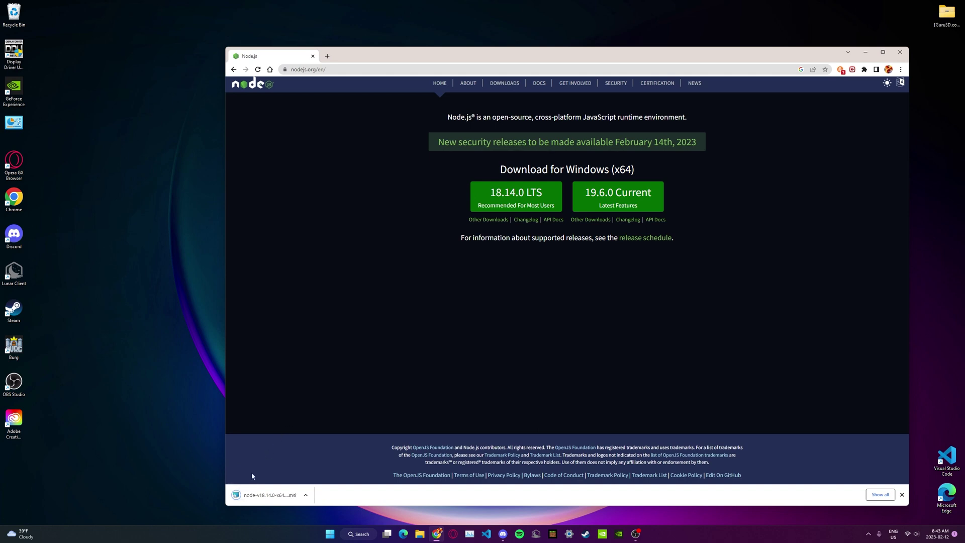
{"action": "left_click", "coordinate": [265, 496]}
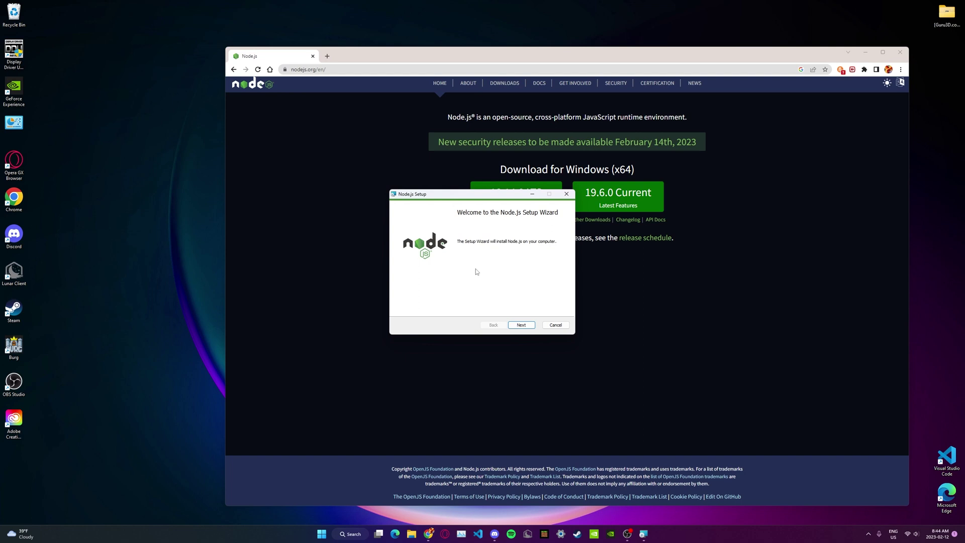
{"action": "left_click", "coordinate": [514, 326]}
{"action": "left_click", "coordinate": [457, 308]}
{"action": "left_click", "coordinate": [521, 325]}
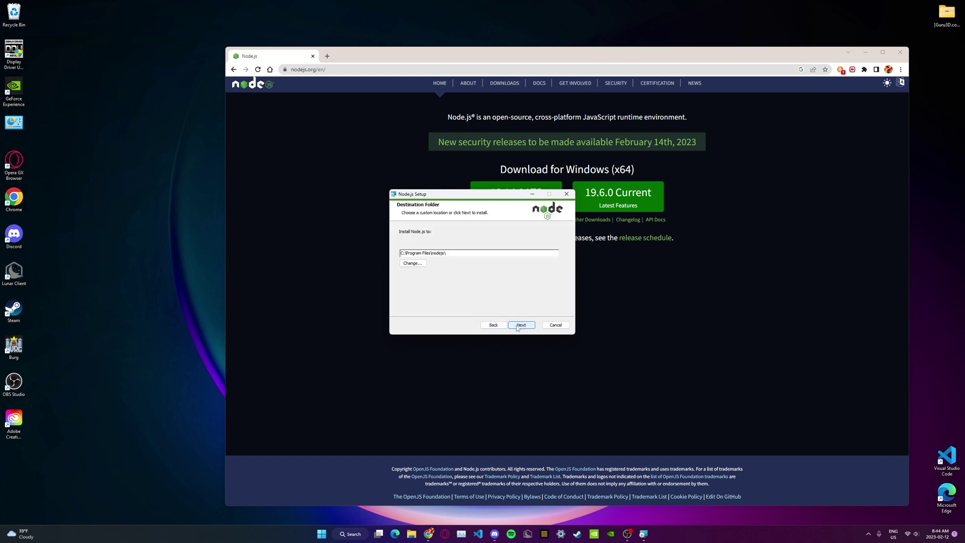
{"action": "left_click", "coordinate": [526, 326]}
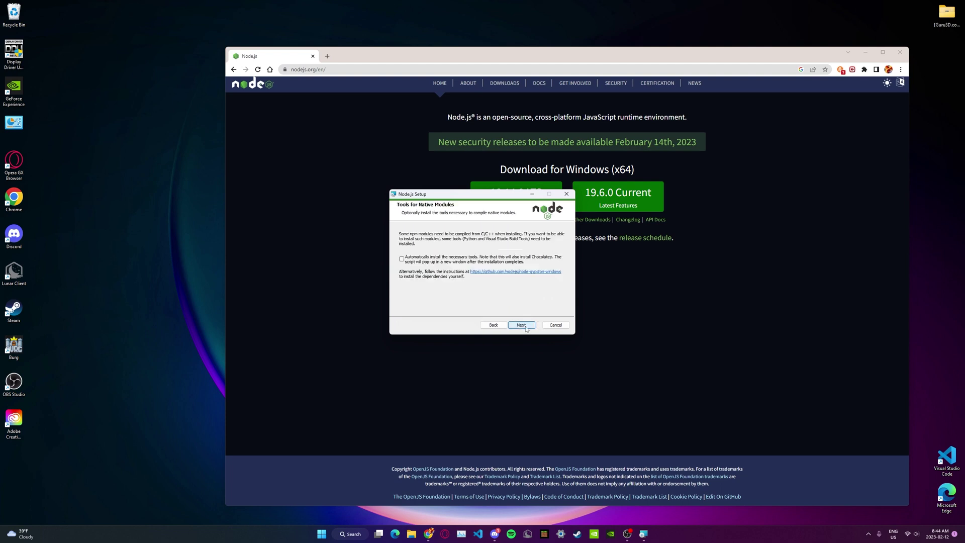
{"action": "left_click", "coordinate": [521, 325]}
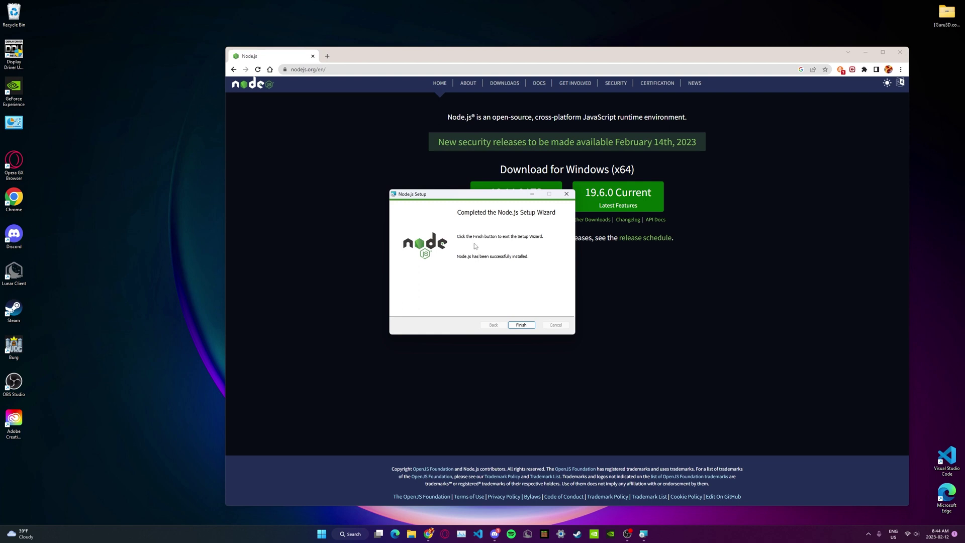
{"action": "left_click", "coordinate": [531, 325]}
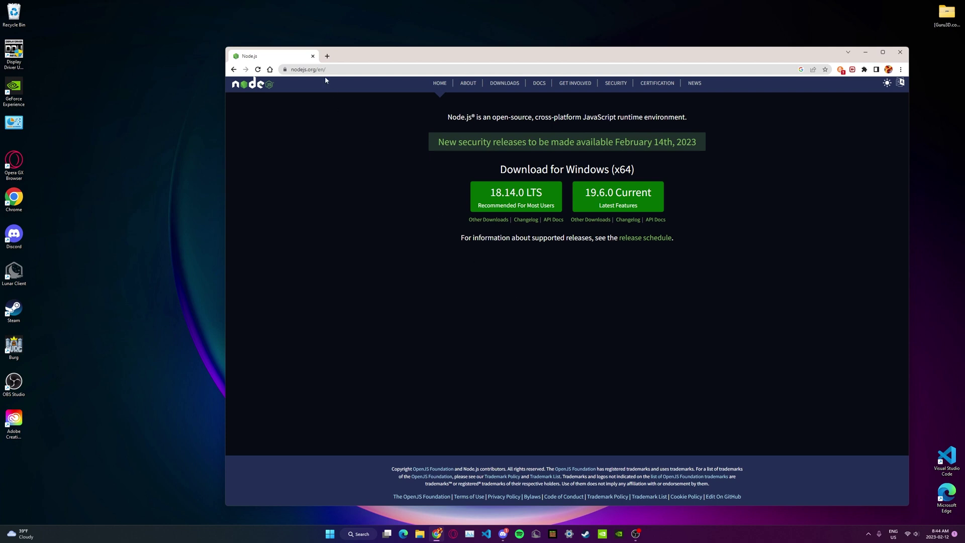
Step: Search 'vs code' and download the VS Code Windows installer from code.visualstudio.com, opening it when done
{"action": "left_click", "coordinate": [327, 56]}
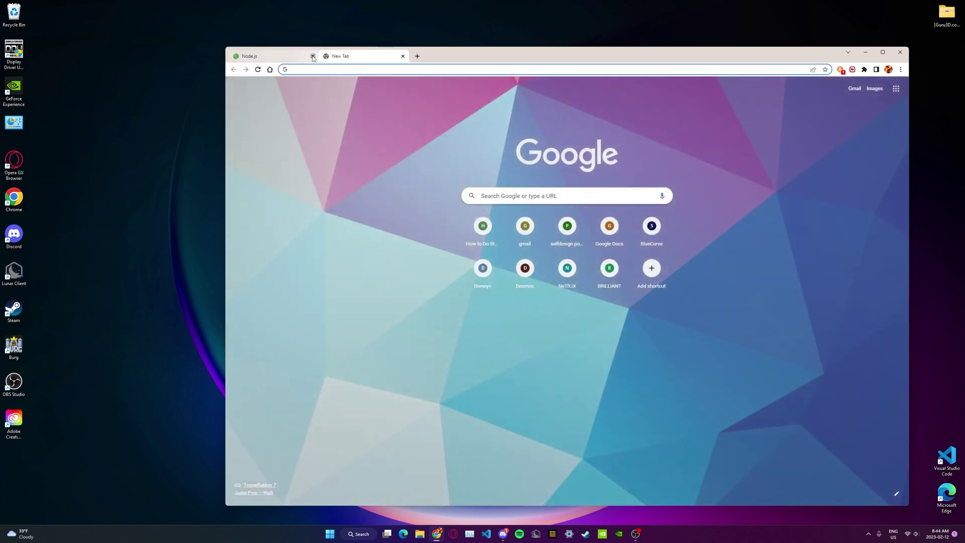
{"action": "left_click", "coordinate": [313, 56]}
{"action": "left_click", "coordinate": [319, 71]}
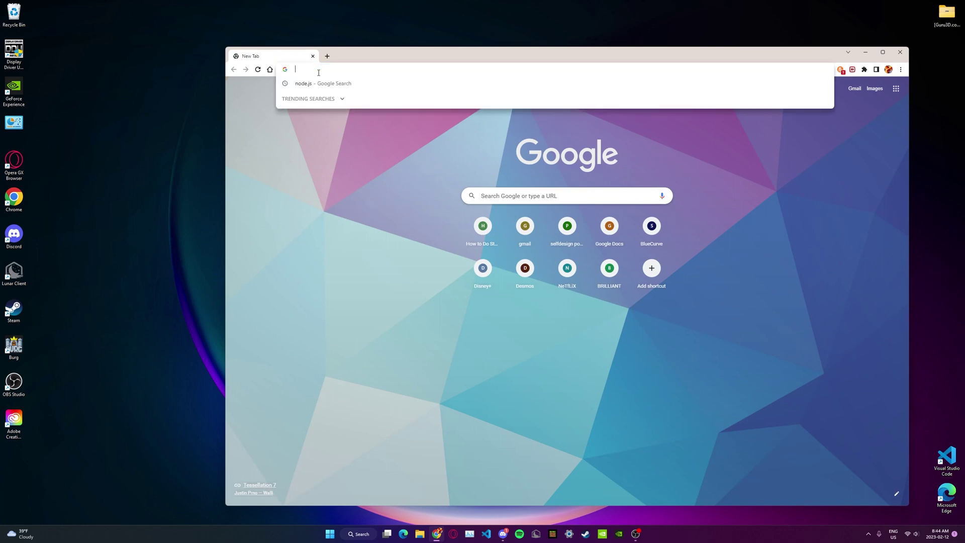
{"action": "type", "text": "vs code"}
{"action": "key", "text": "Return"}
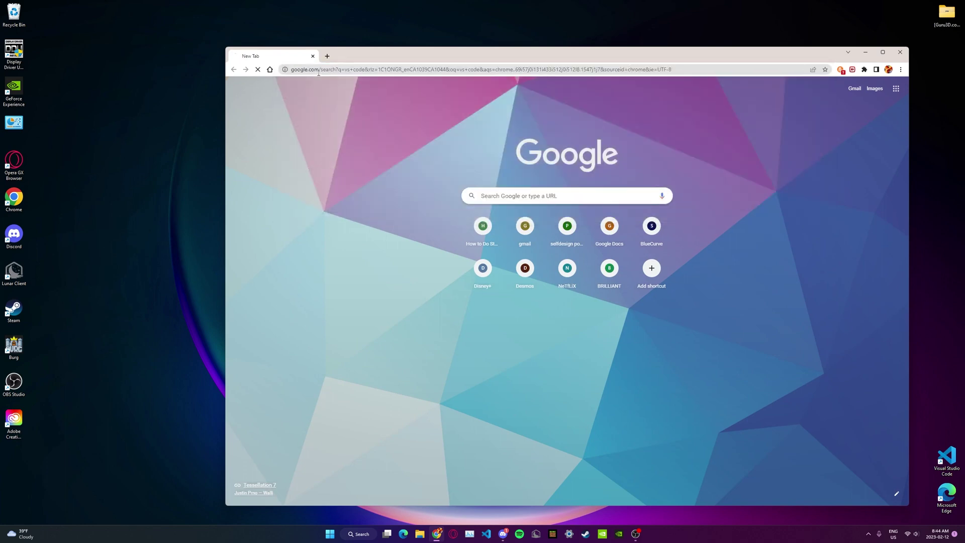
{"action": "left_click", "coordinate": [322, 169]}
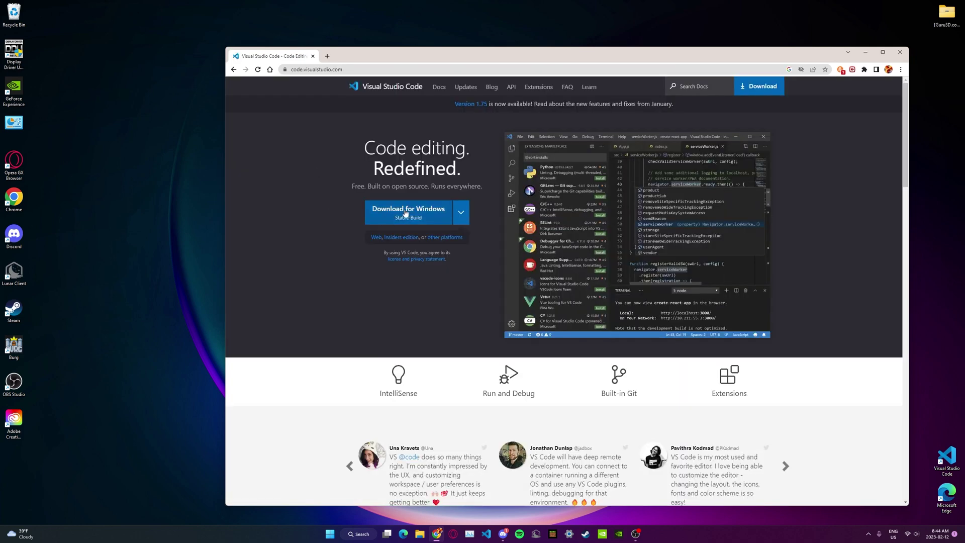
{"action": "left_click", "coordinate": [406, 213]}
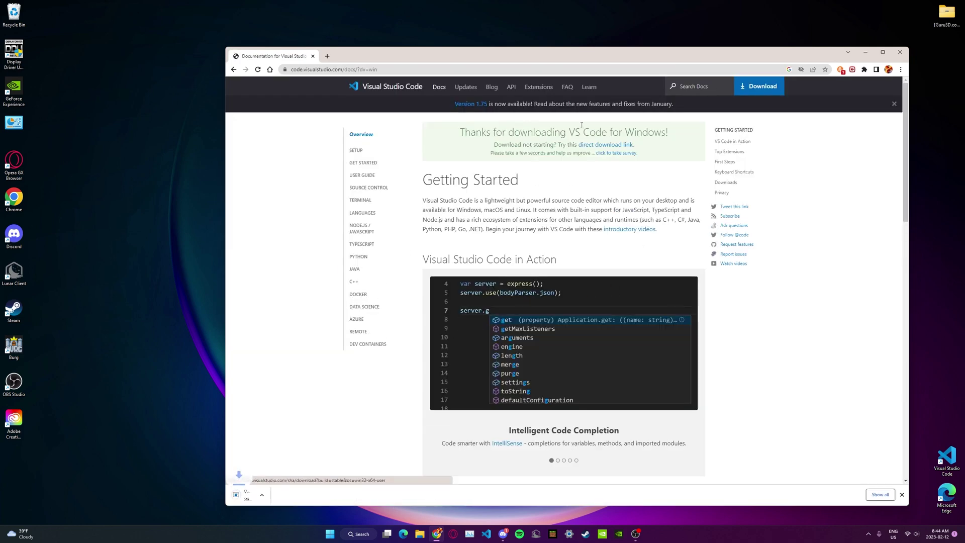
{"action": "left_click", "coordinate": [286, 503]}
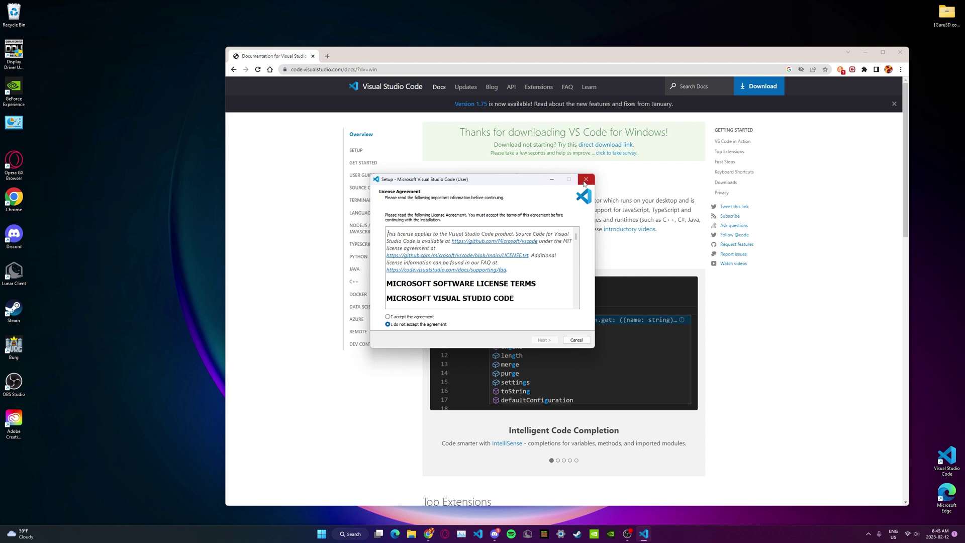
Step: Exit the VS Code installer without installing and launch the already-installed Visual Studio Code
{"action": "left_click", "coordinate": [586, 180]}
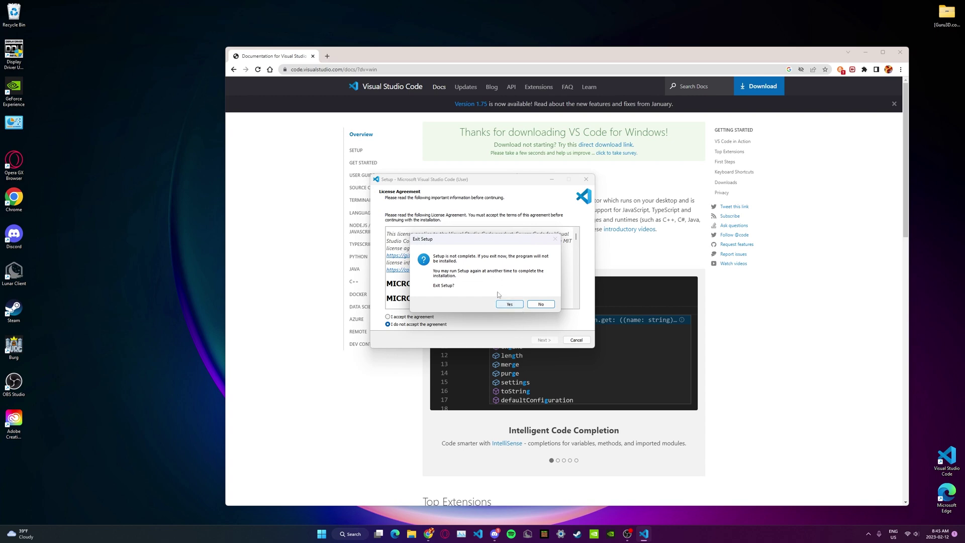
{"action": "left_click", "coordinate": [510, 305]}
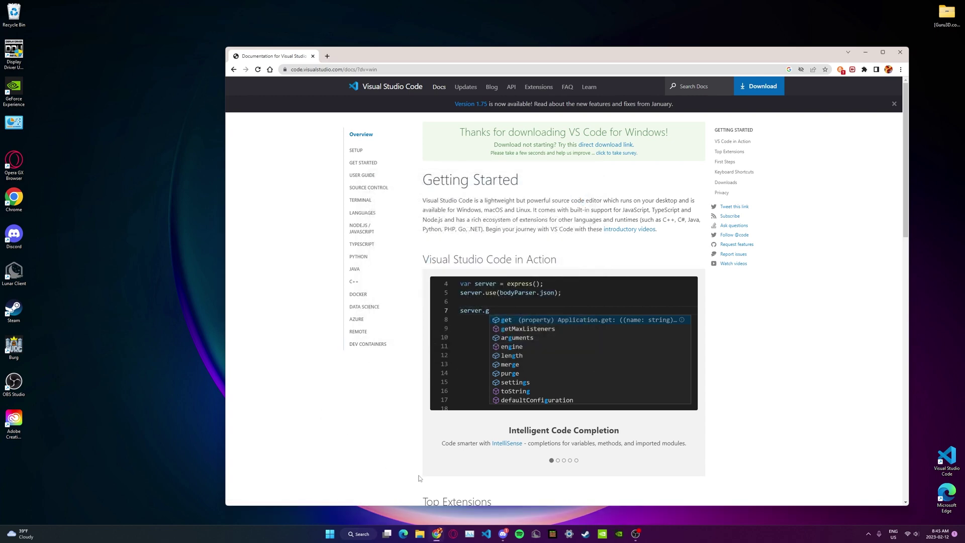
{"action": "left_click", "coordinate": [485, 534]}
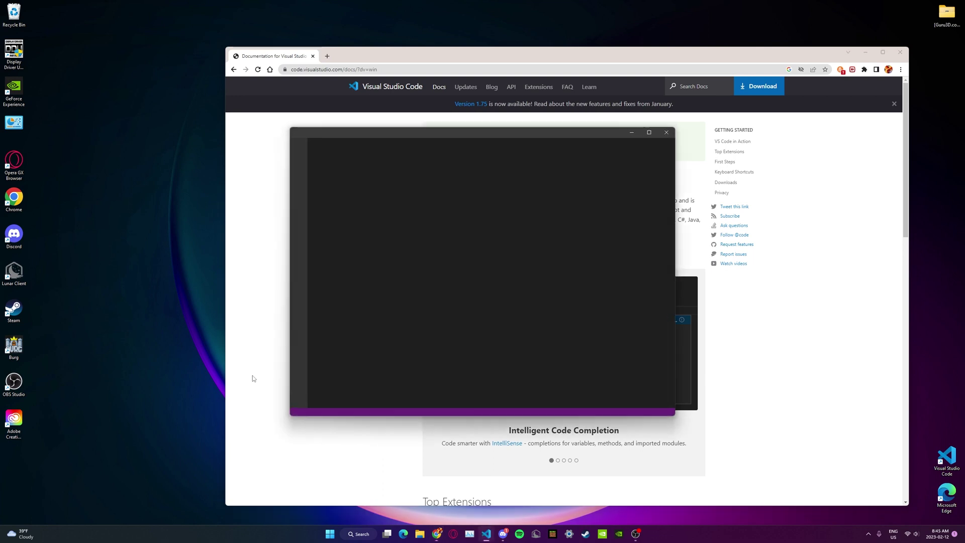
Step: Move and enlarge the VS Code window so it covers most of the browser
{"action": "left_click_drag", "start_coordinate": [459, 135], "coordinate": [596, 172]}
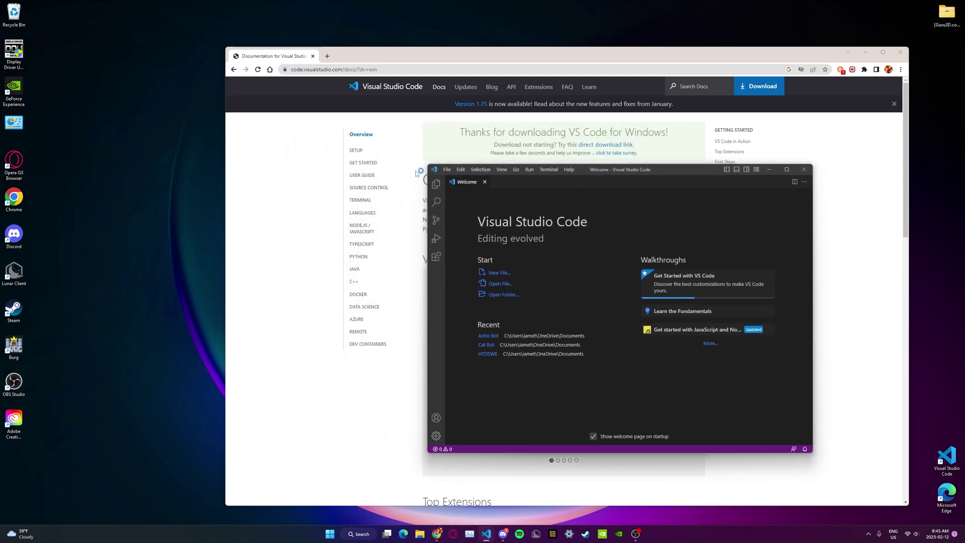
{"action": "left_click_drag", "start_coordinate": [428, 164], "coordinate": [150, 56]}
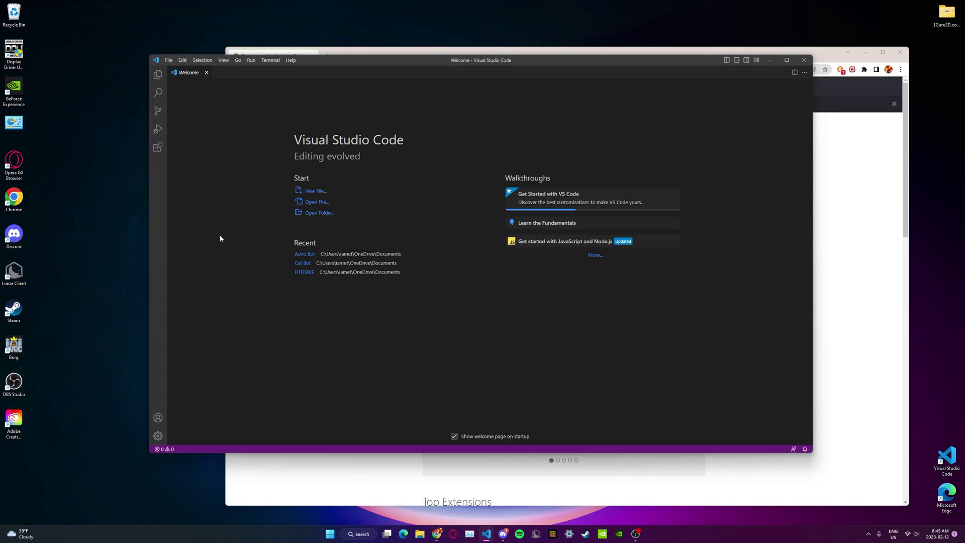
{"action": "left_click", "coordinate": [417, 537]}
Step: Create a new 'Tutorial Bot' folder in Documents, then bring VS Code back to the front
{"action": "left_click", "coordinate": [51, 174]}
{"action": "right_click", "coordinate": [237, 269]}
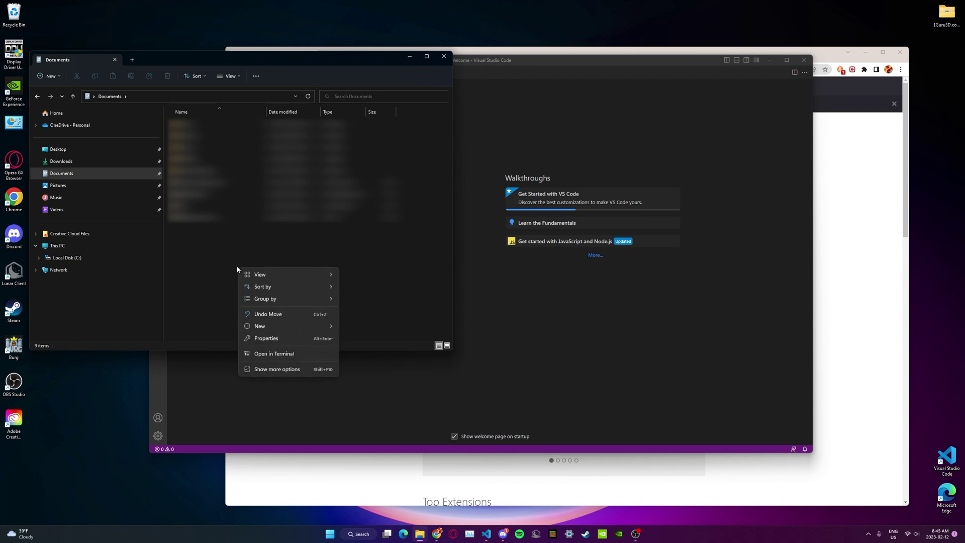
{"action": "mouse_move", "coordinate": [258, 327]}
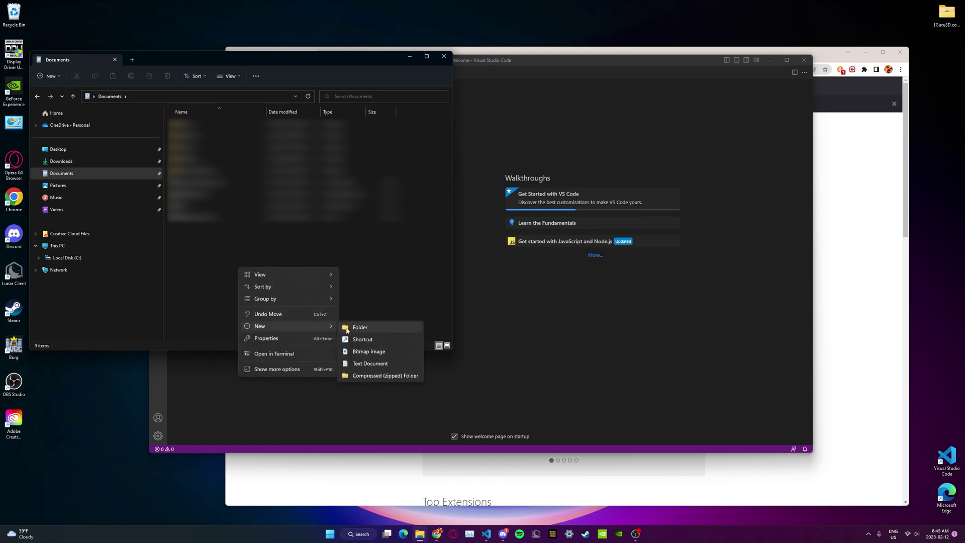
{"action": "left_click", "coordinate": [352, 331]}
{"action": "type", "text": "Tutorial Bot"}
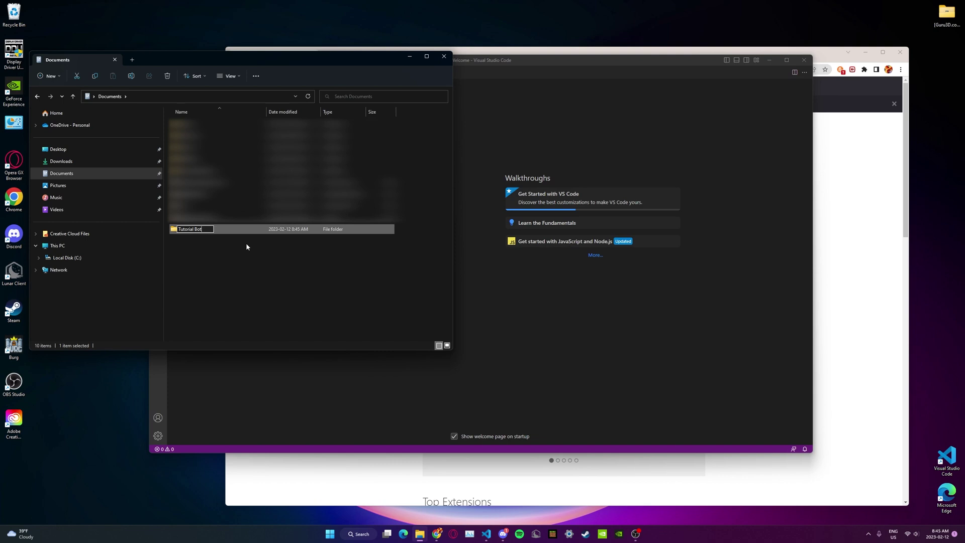
{"action": "key", "text": "Return"}
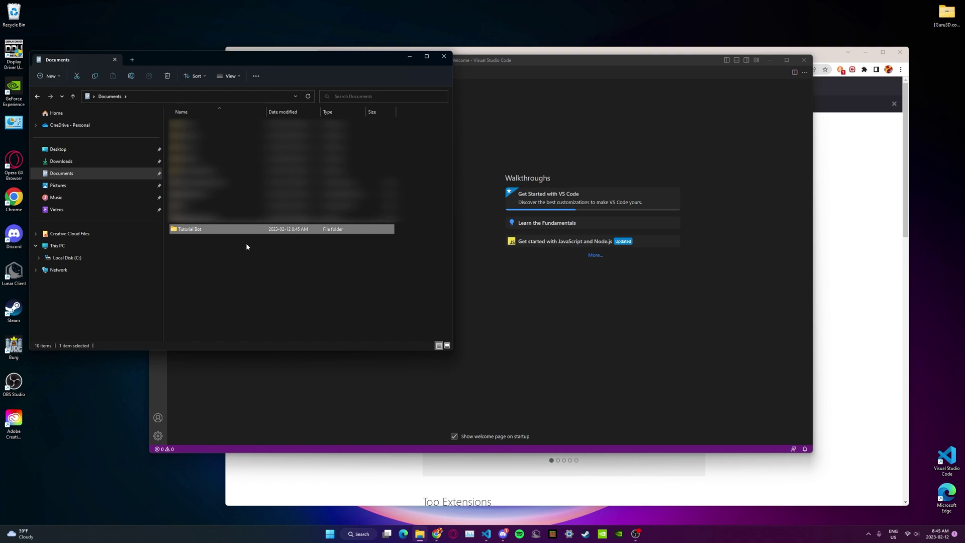
{"action": "left_click", "coordinate": [504, 425]}
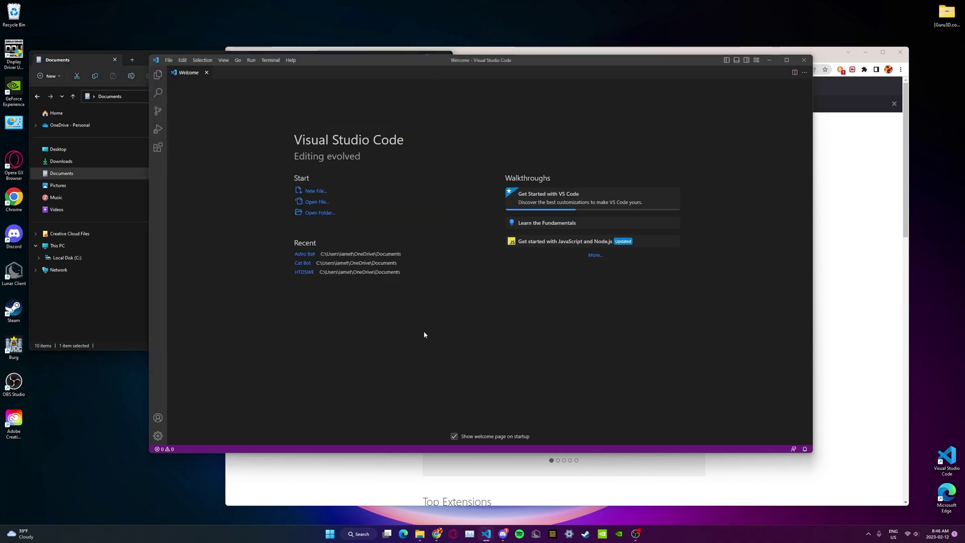
Step: Open Documents\Tutorial Bot as the VS Code workspace and trust its files
{"action": "left_click", "coordinate": [298, 213]}
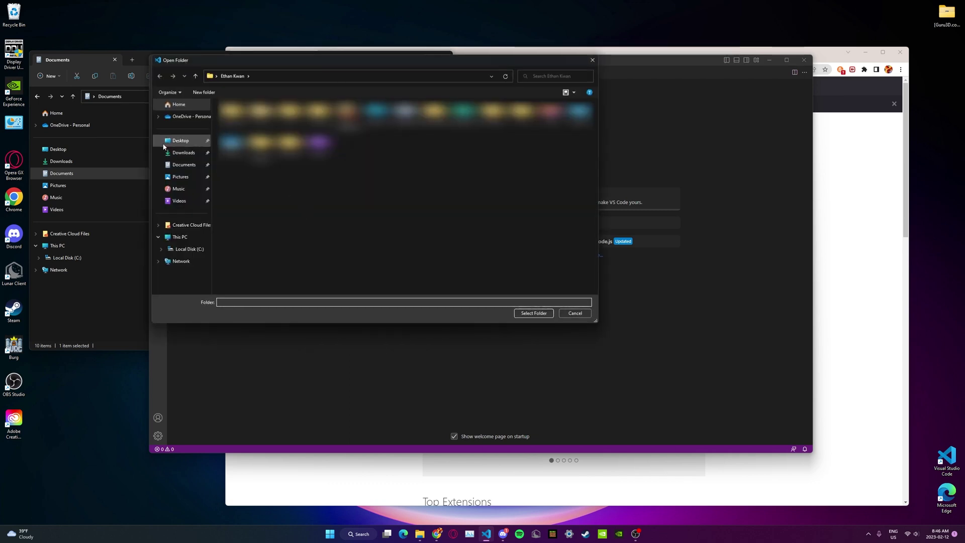
{"action": "left_click", "coordinate": [181, 165]}
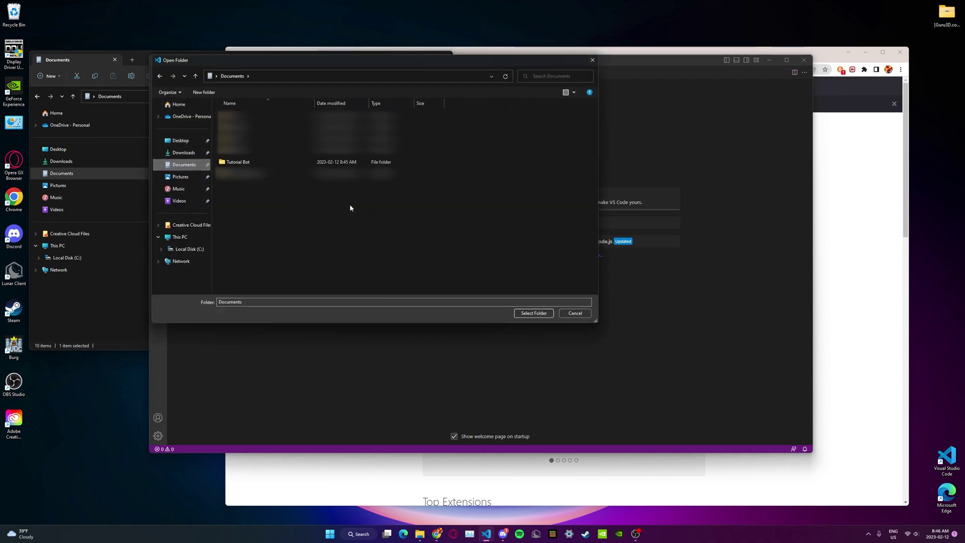
{"action": "left_click", "coordinate": [238, 162]}
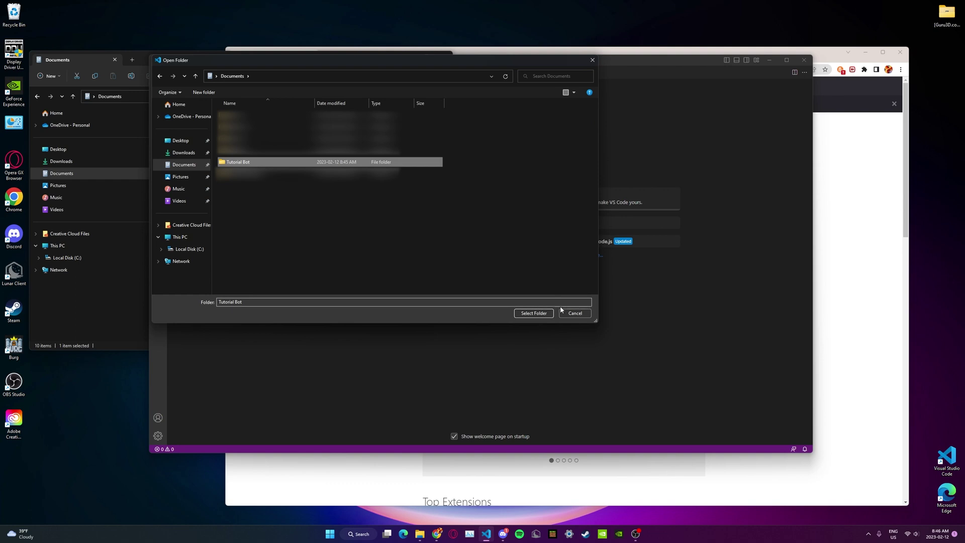
{"action": "left_click", "coordinate": [526, 314]}
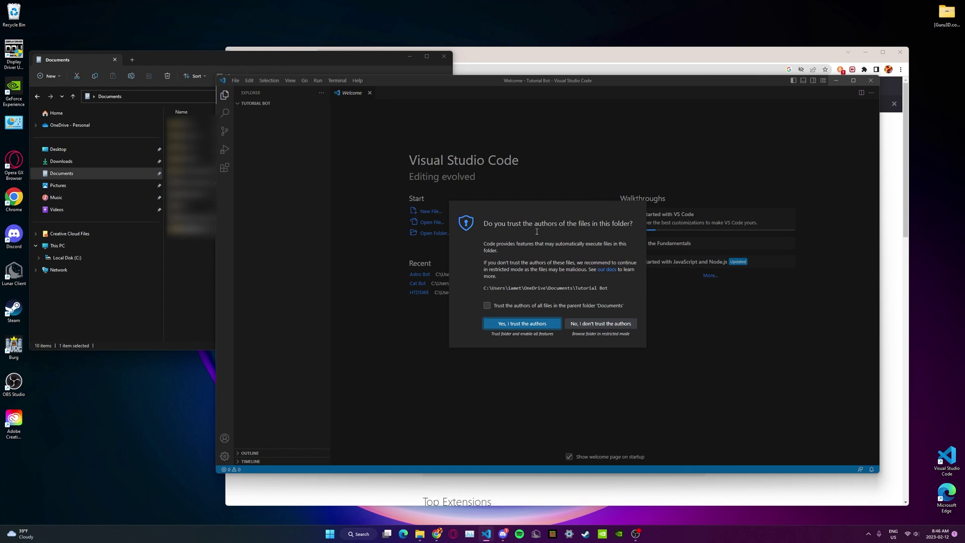
{"action": "left_click", "coordinate": [507, 322]}
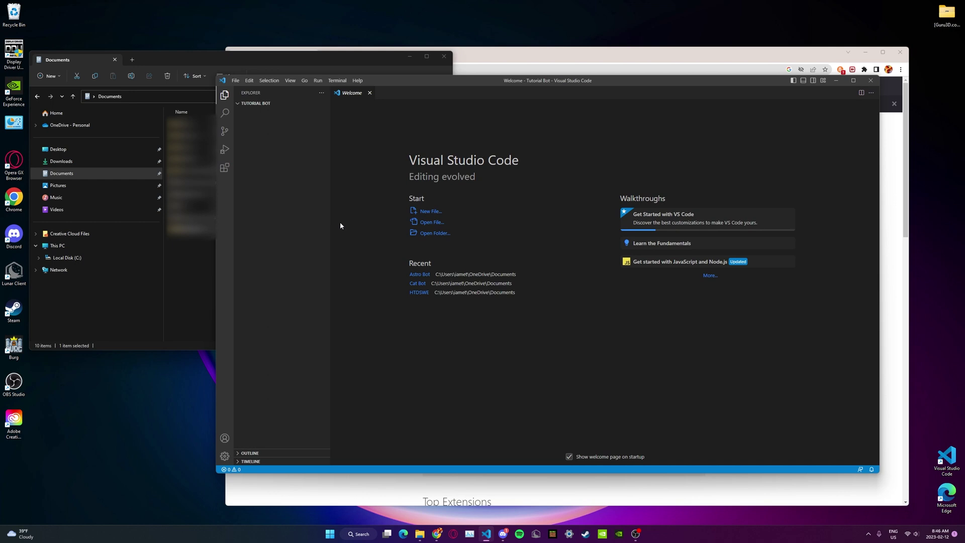
{"action": "mouse_move", "coordinate": [297, 106]}
{"action": "left_click", "coordinate": [336, 82]}
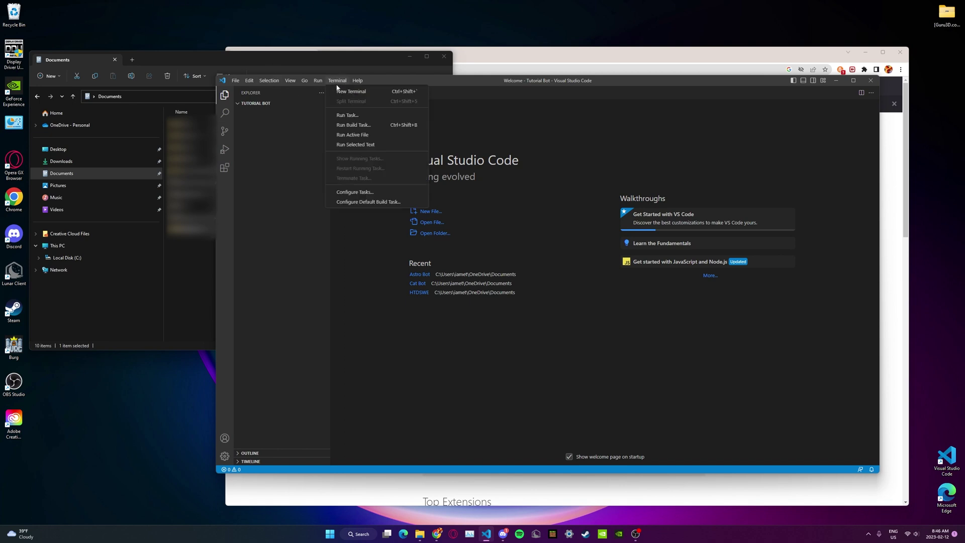
Step: In a new terminal, run 'npm init -y' to generate a default package.json
{"action": "left_click", "coordinate": [354, 91]}
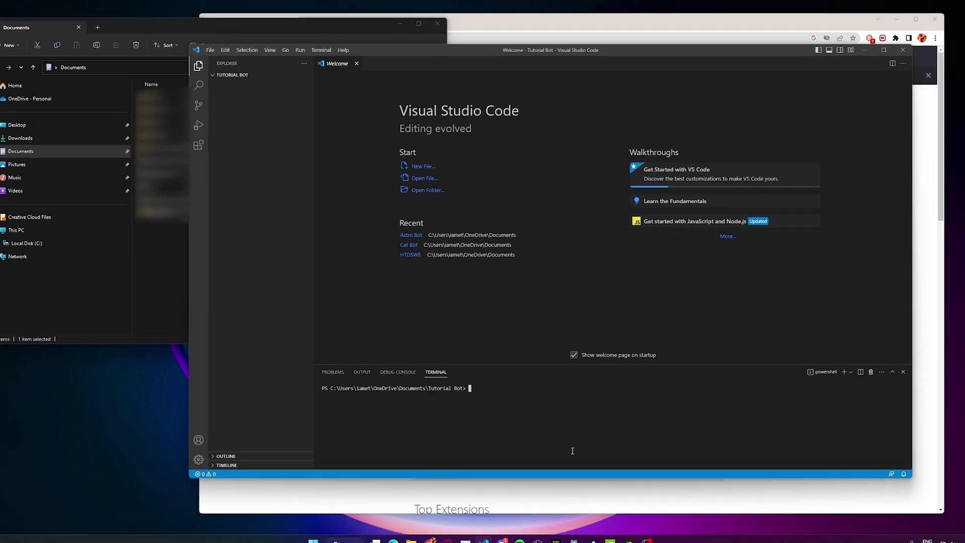
{"action": "type", "text": "np"}
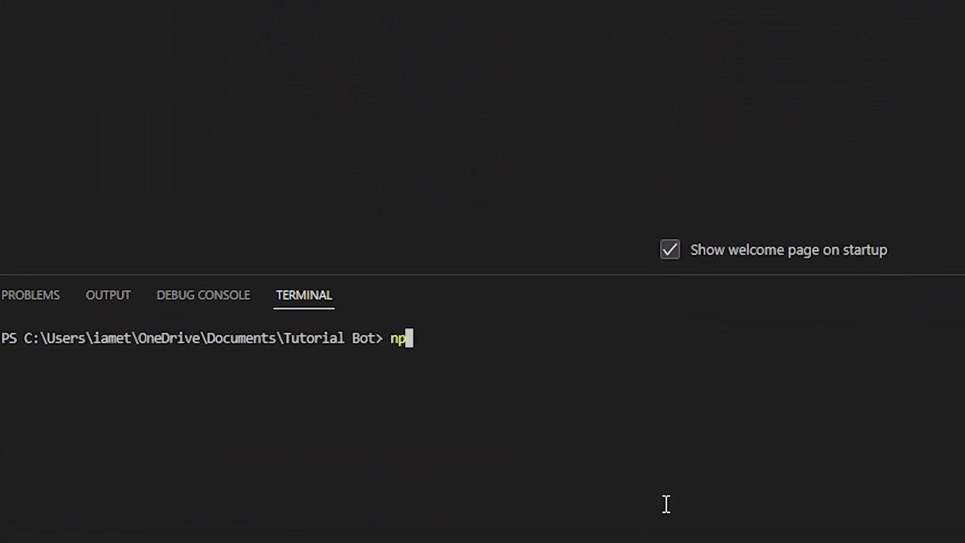
{"action": "key", "text": "BackSpace"}
{"action": "key", "text": "BackSpace"}
{"action": "type", "text": "npm init"}
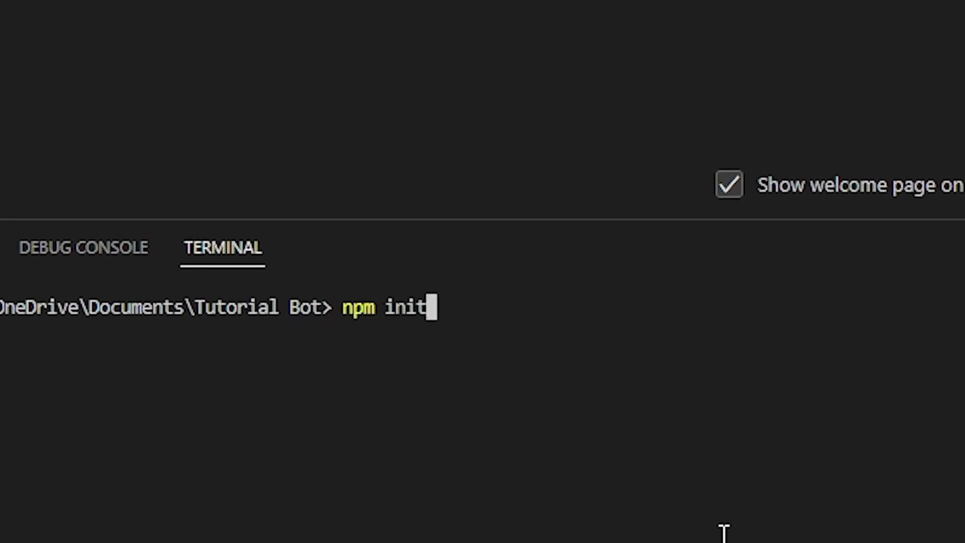
{"action": "type", "text": " -y"}
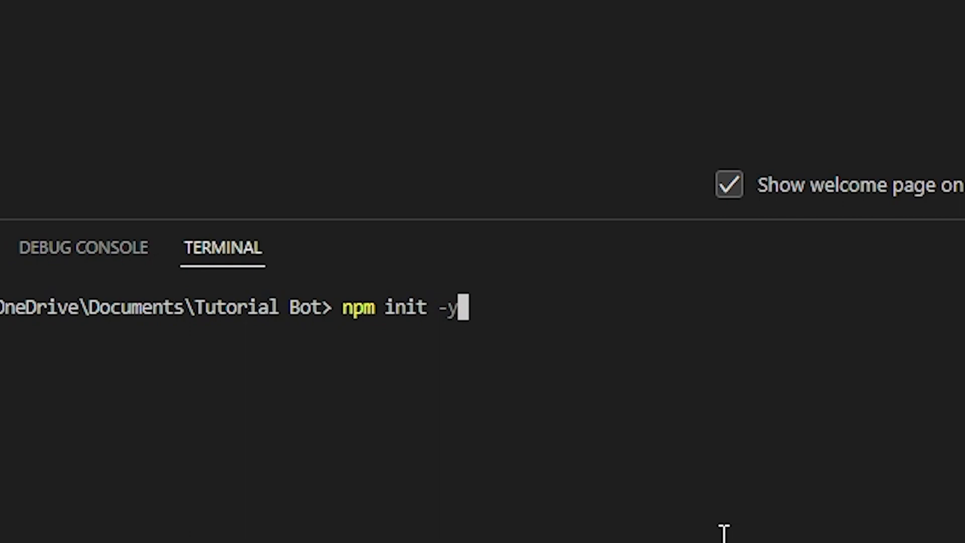
{"action": "key", "text": "BackSpace"}
{"action": "key", "text": "BackSpace"}
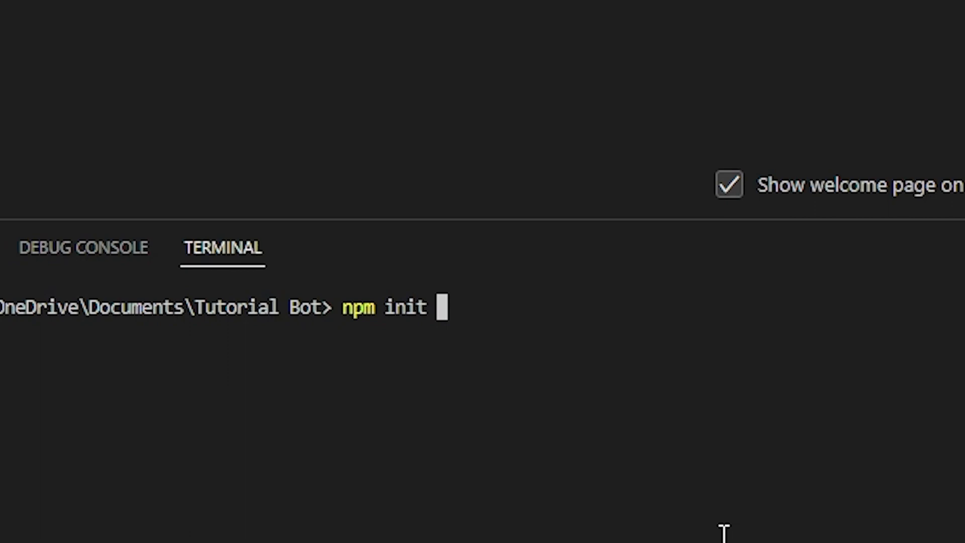
{"action": "type", "text": "-y"}
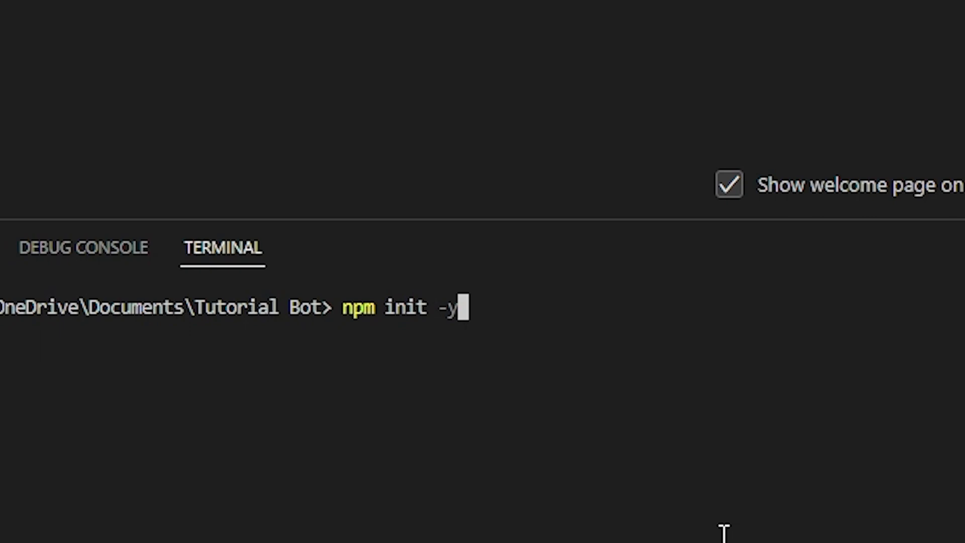
{"action": "key", "text": "Return"}
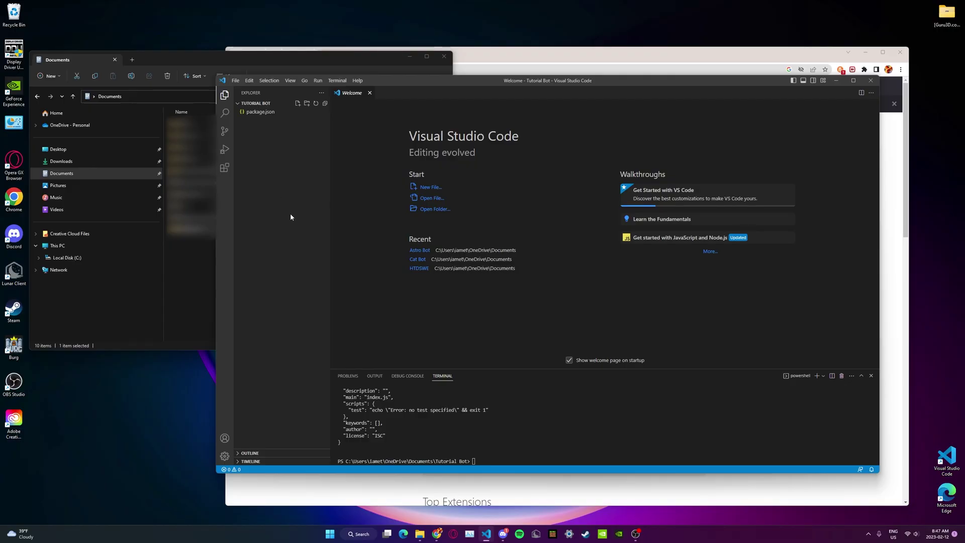
Step: Create empty index.js and .env files in the Tutorial Bot workspace, then switch to Chrome
{"action": "left_click", "coordinate": [298, 191]}
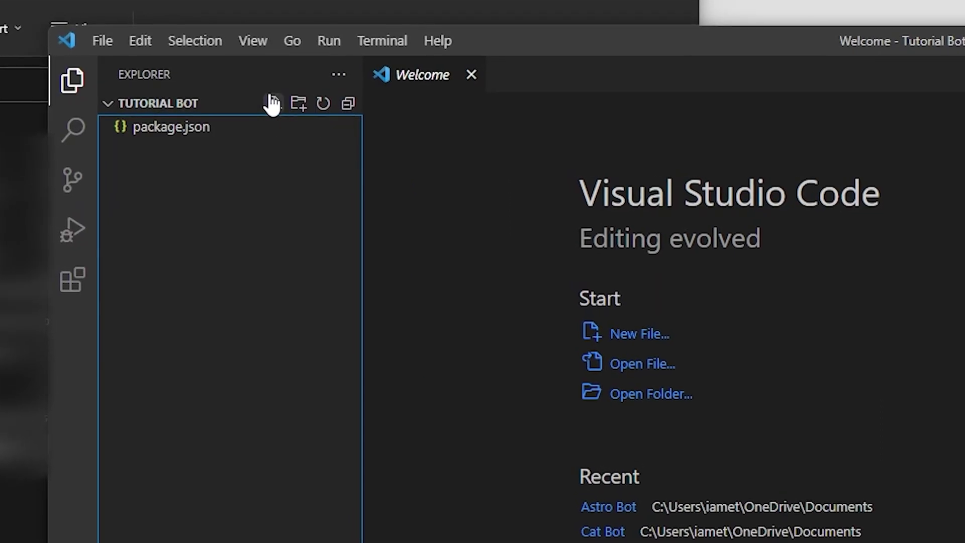
{"action": "left_click", "coordinate": [299, 104]}
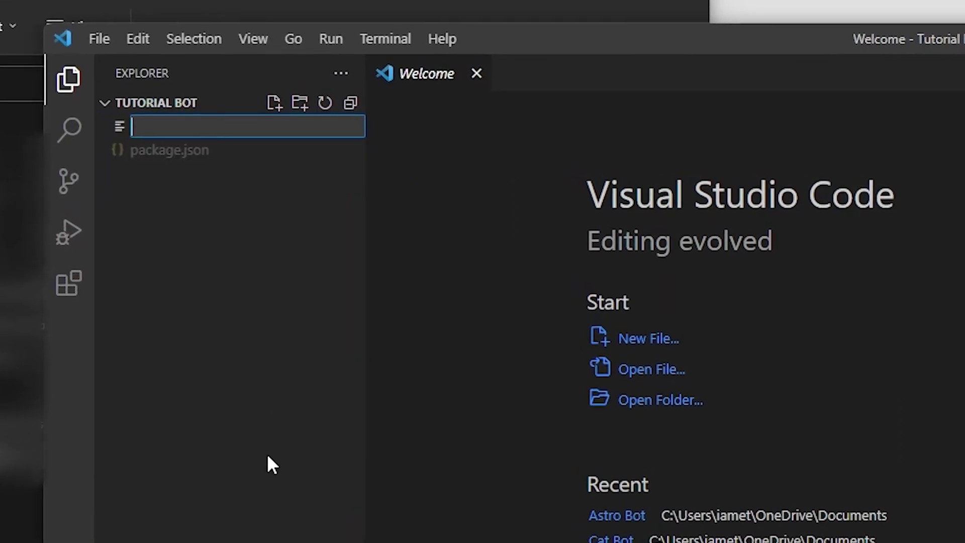
{"action": "type", "text": "index.js"}
{"action": "key", "text": "Return"}
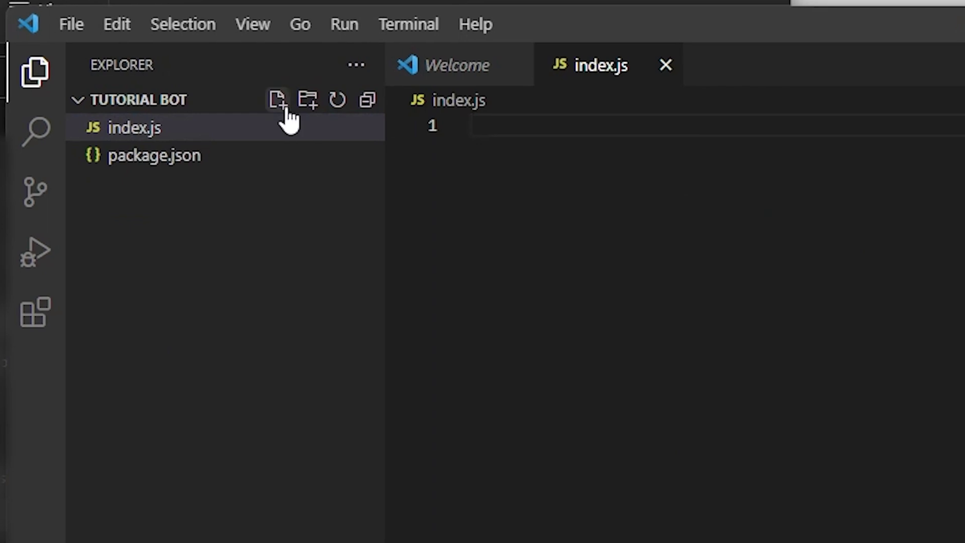
{"action": "left_click", "coordinate": [276, 102]}
{"action": "type", "text": ".env"}
{"action": "key", "text": "Return"}
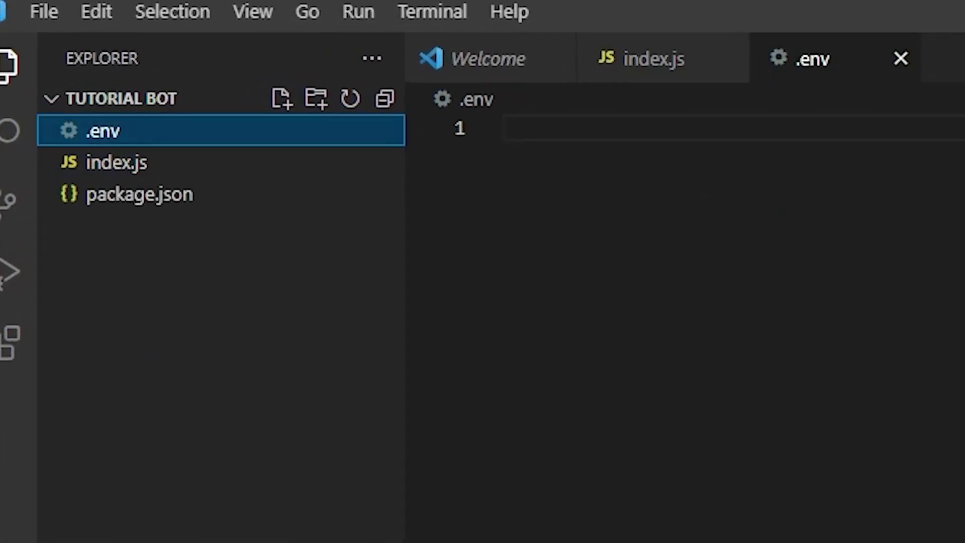
{"action": "key", "text": "Escape"}
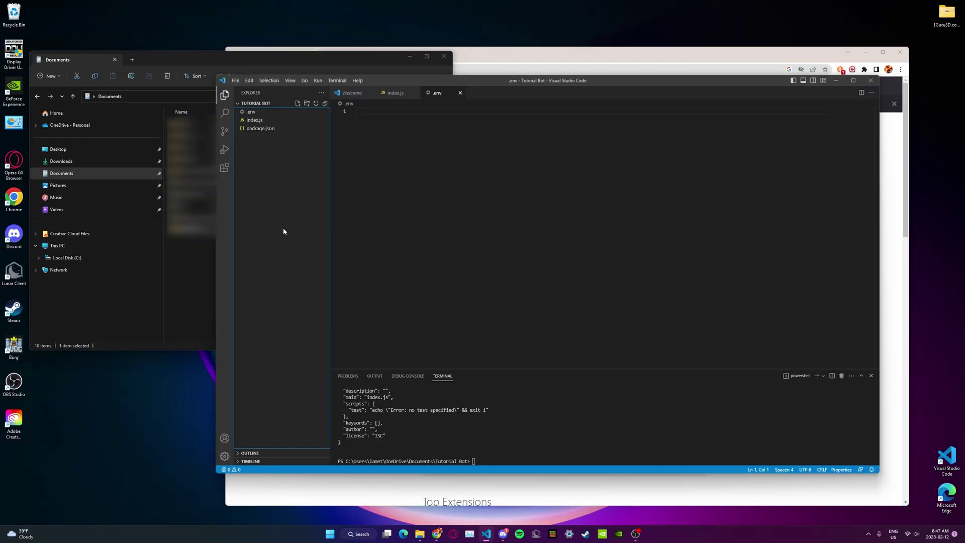
{"action": "left_click", "coordinate": [518, 49]}
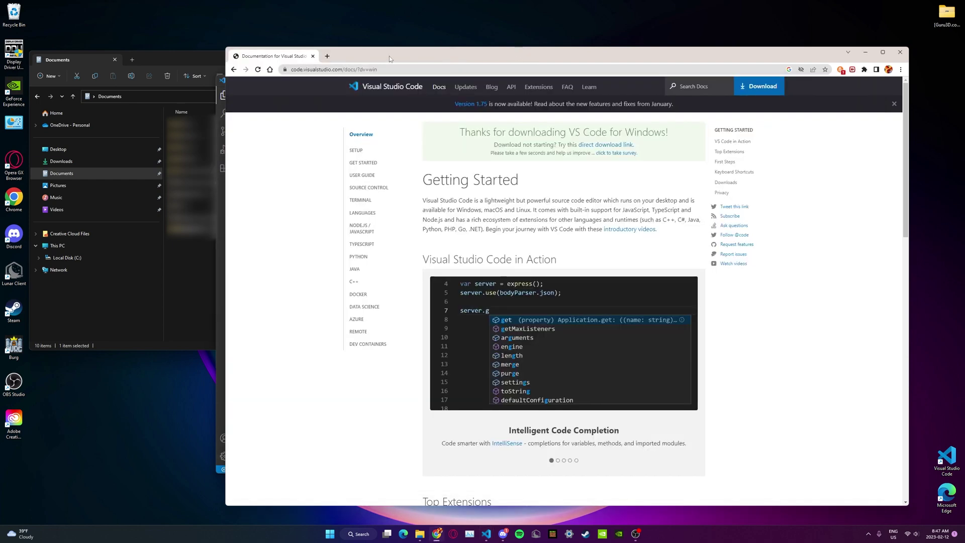
{"action": "left_click", "coordinate": [327, 56]}
Step: Go to discord.com/developers.app in a new tab to reach the Developer Portal Applications page
{"action": "left_click", "coordinate": [318, 92]}
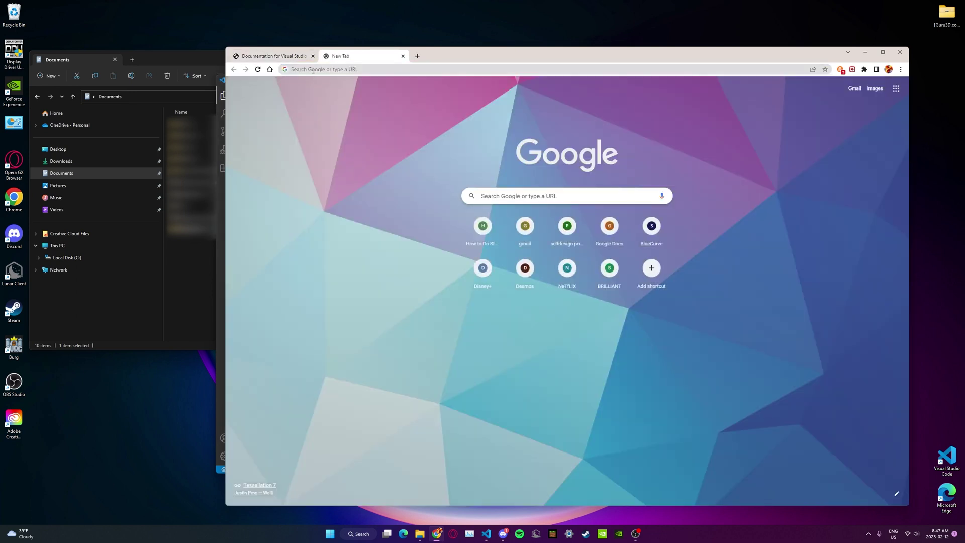
{"action": "left_click", "coordinate": [313, 70]}
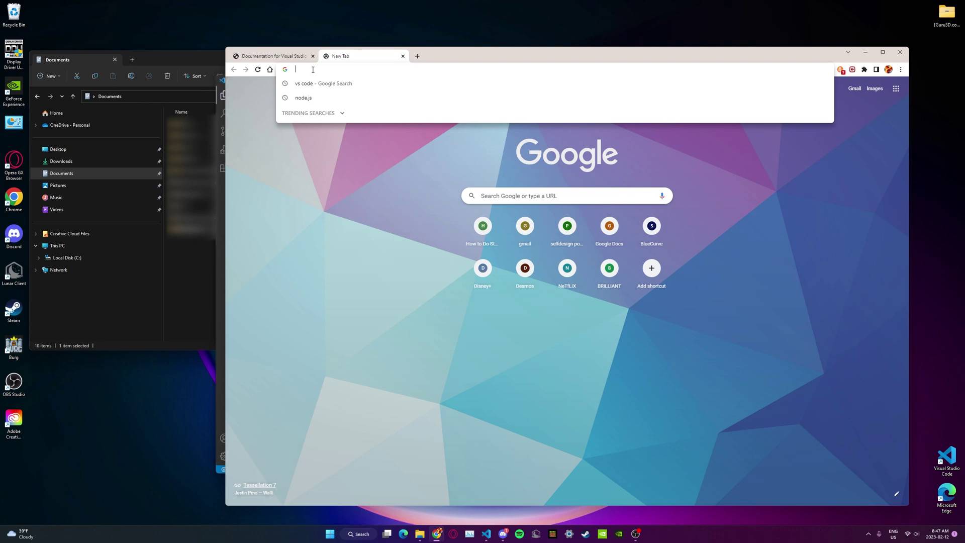
{"action": "type", "text": "discord.com/developers.applications"}
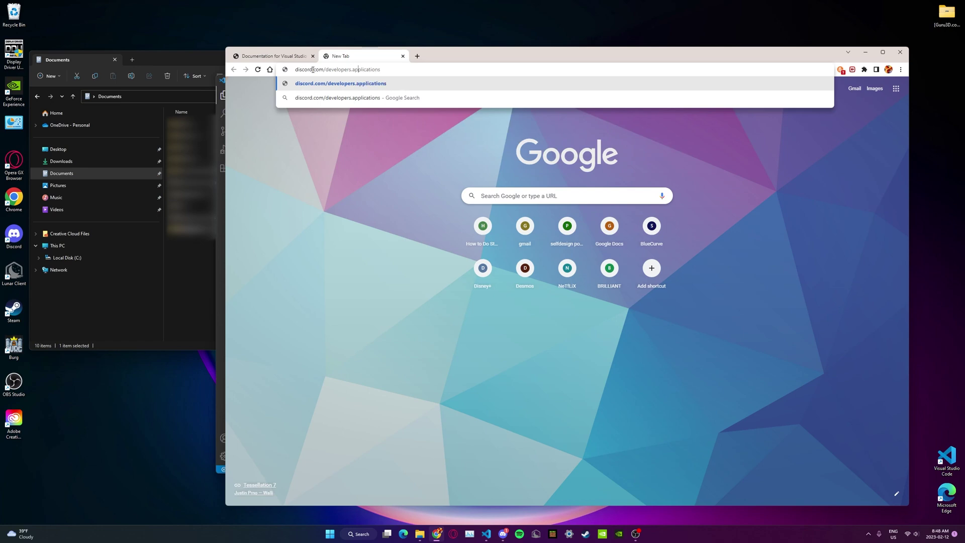
{"action": "key", "text": "Return"}
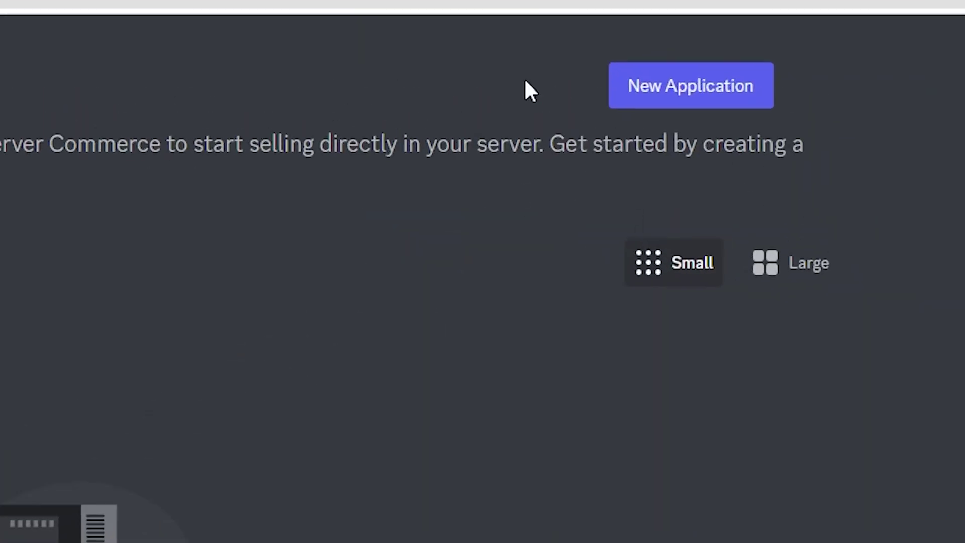
Step: Create a new application named 'Tutorial Bot', accepting the developer terms
{"action": "left_click", "coordinate": [545, 150]}
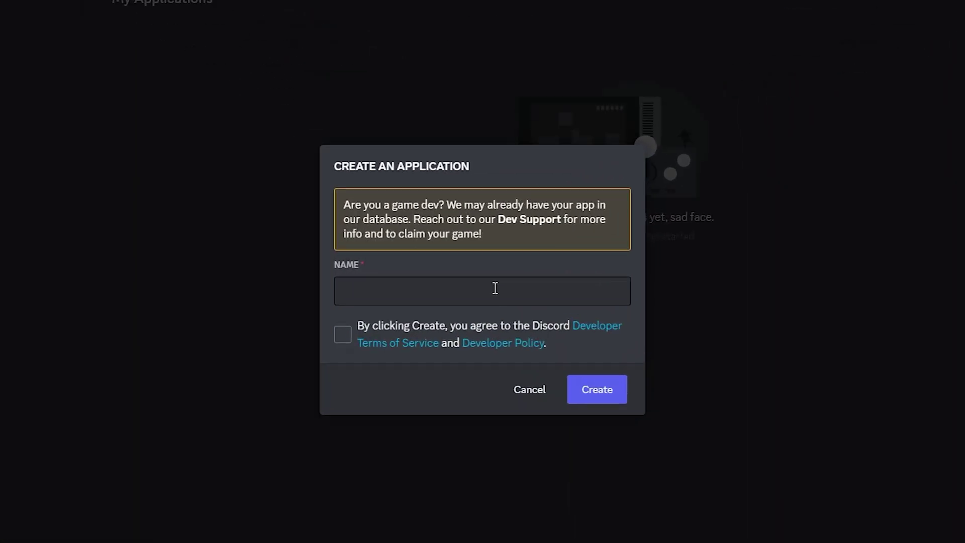
{"action": "left_click", "coordinate": [434, 282]}
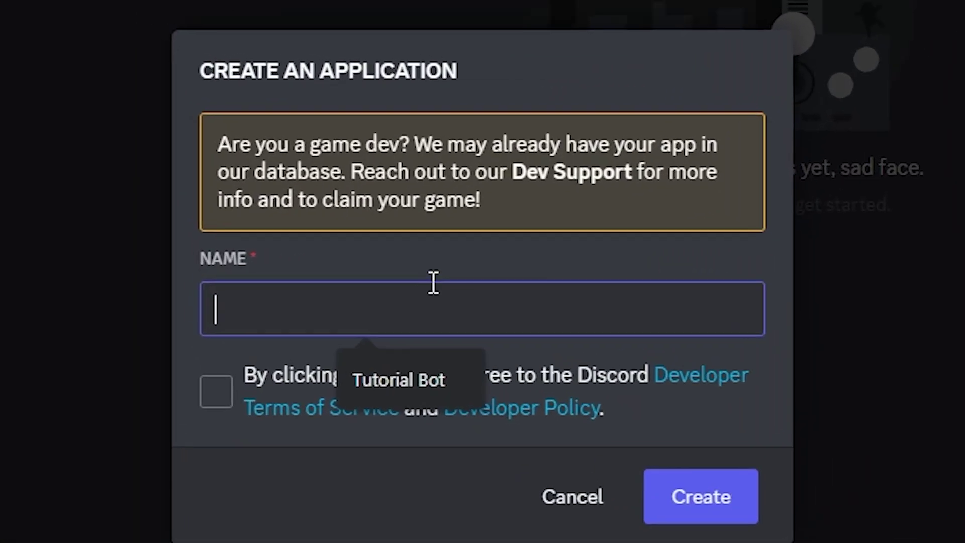
{"action": "left_click", "coordinate": [373, 381]}
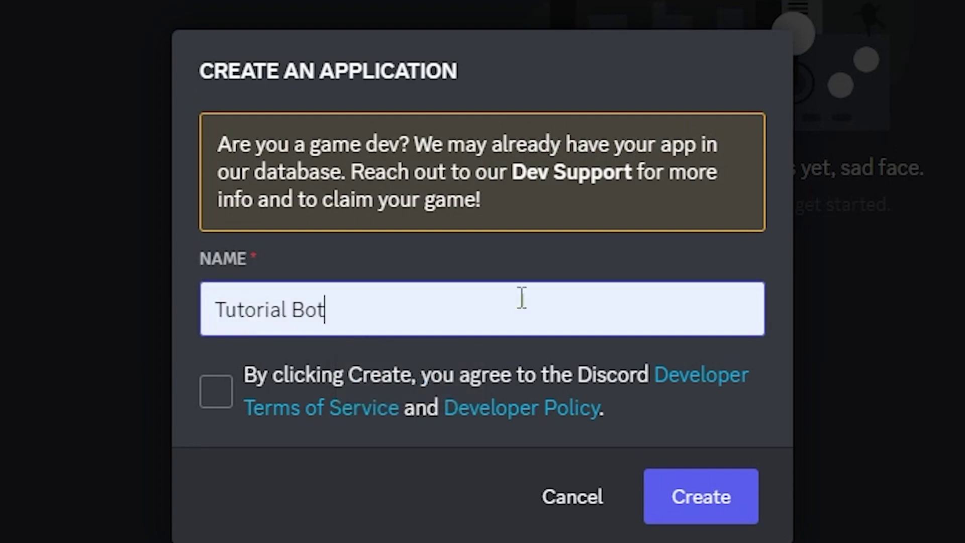
{"action": "left_click", "coordinate": [215, 397]}
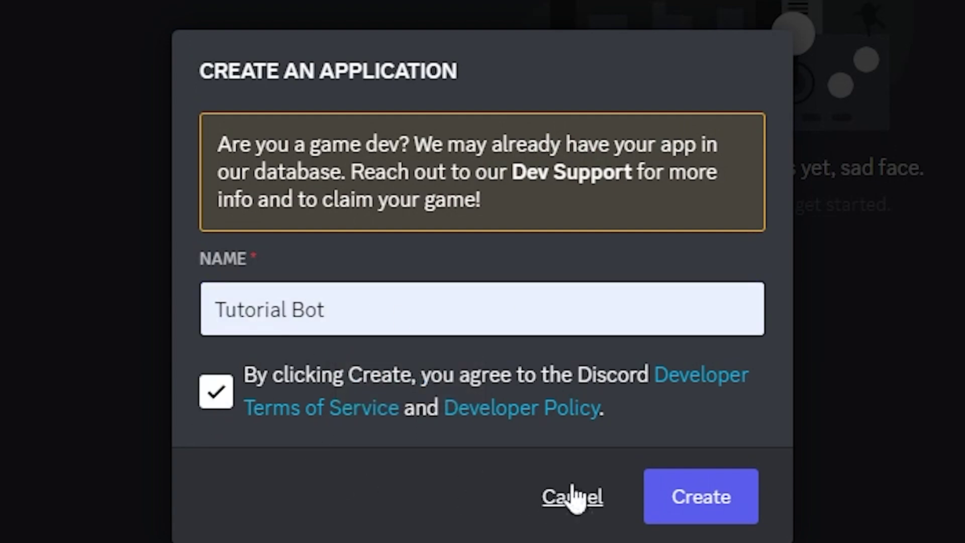
{"action": "left_click", "coordinate": [696, 501]}
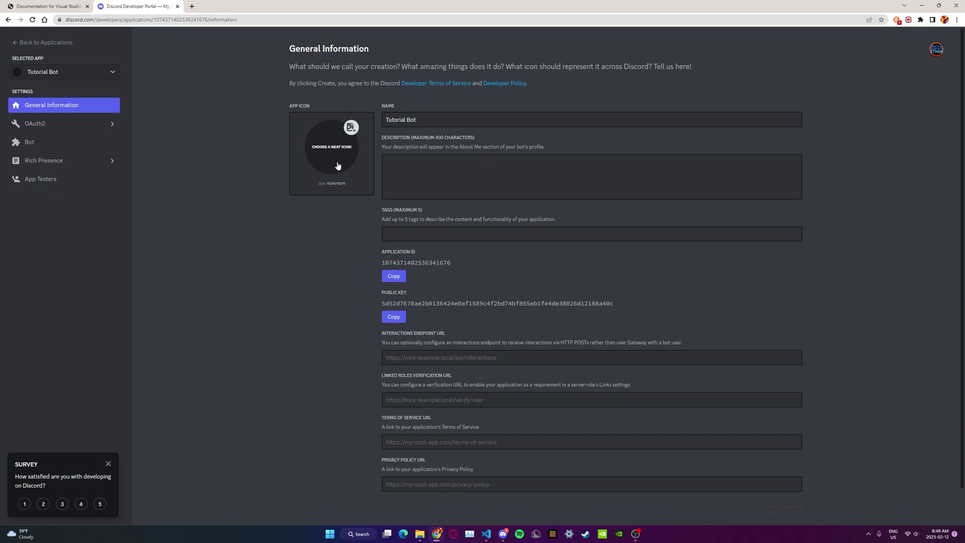
Step: Enter a short description on the General Information page and save the changes
{"action": "left_click", "coordinate": [402, 164]}
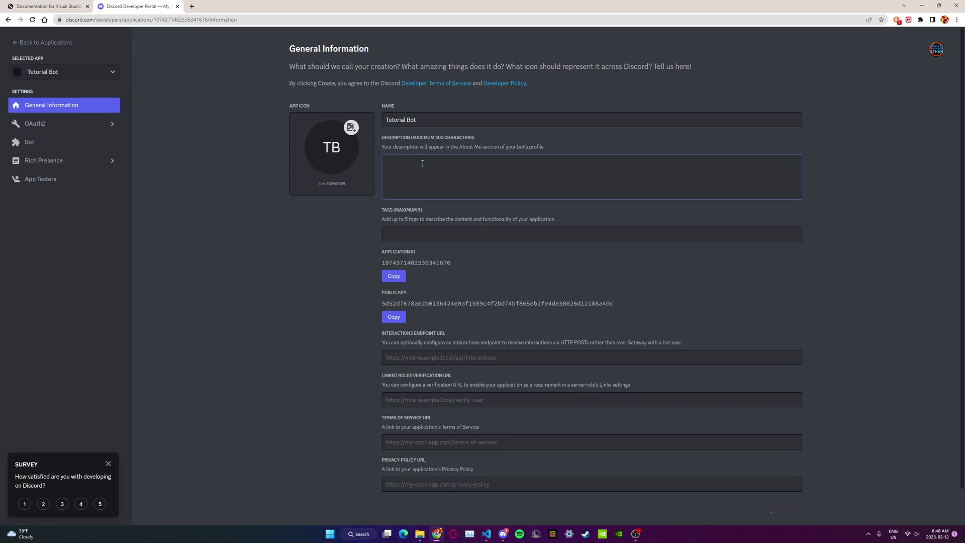
{"action": "type", "text": "Subscribe to Ethan"}
{"action": "left_click", "coordinate": [326, 256]}
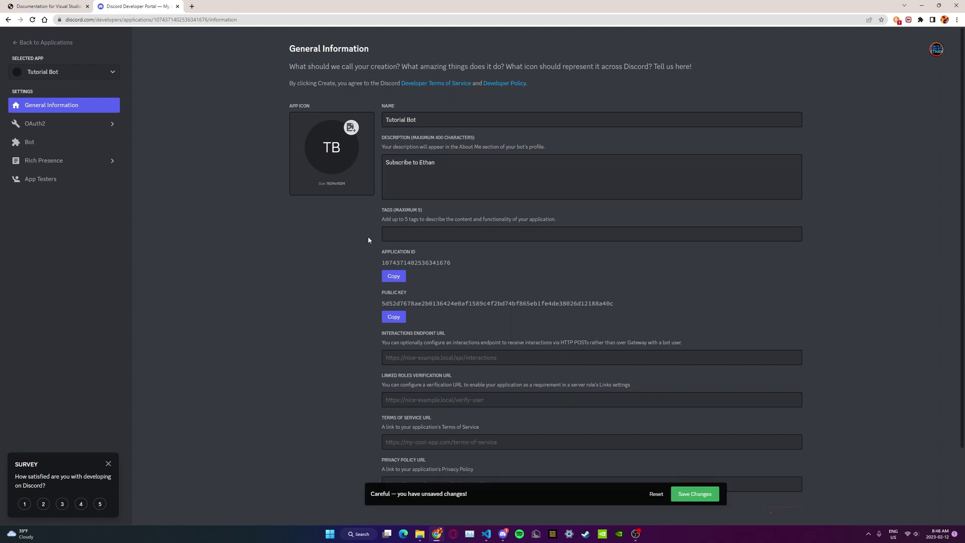
{"action": "left_click", "coordinate": [37, 142]}
{"action": "left_click", "coordinate": [691, 495]}
Step: Add a bot user to the Tutorial Bot application
{"action": "left_click", "coordinate": [45, 143]}
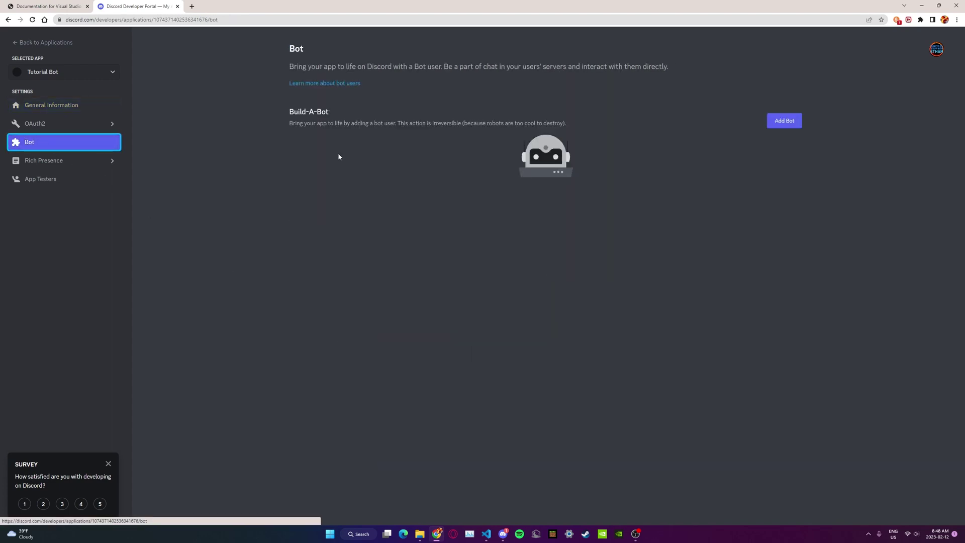
{"action": "left_click", "coordinate": [777, 121]}
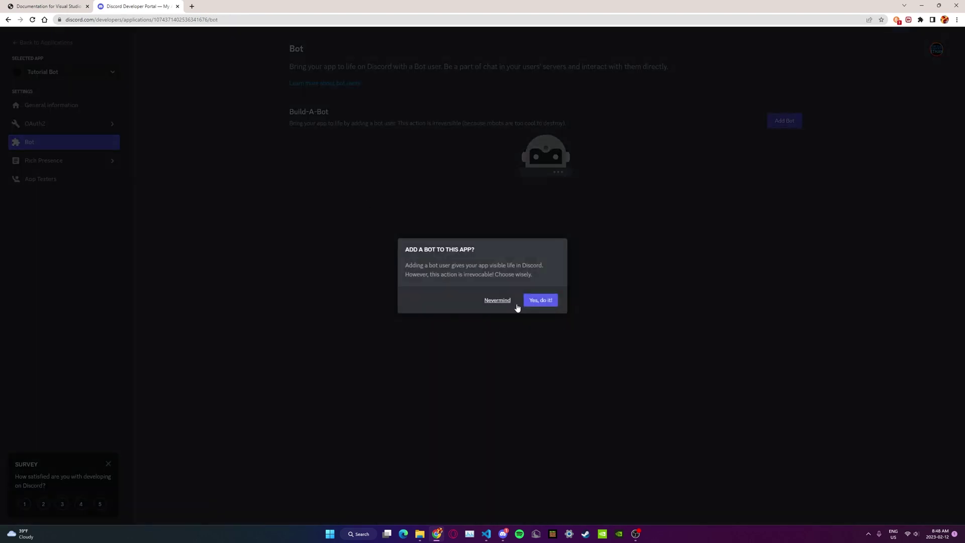
{"action": "left_click", "coordinate": [534, 301]}
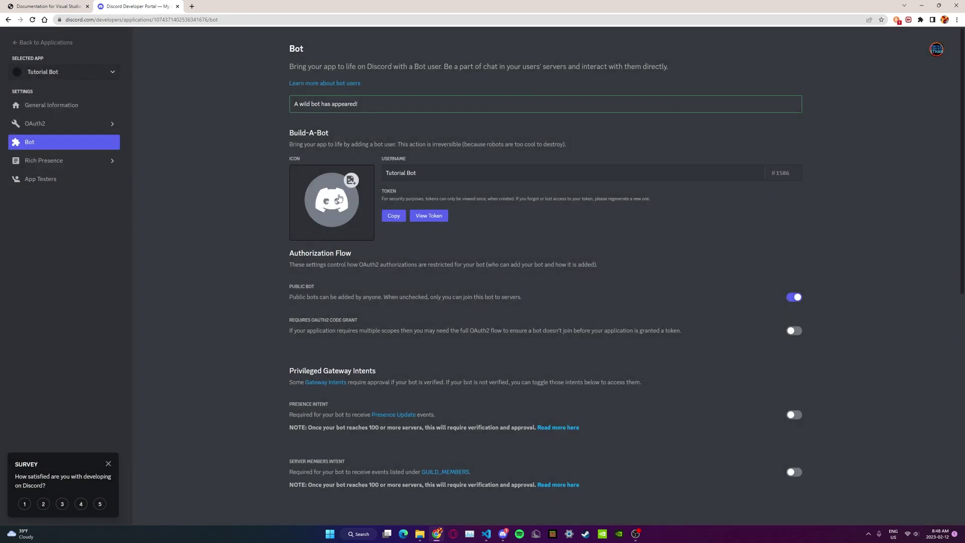
{"action": "triple_click", "coordinate": [505, 172]}
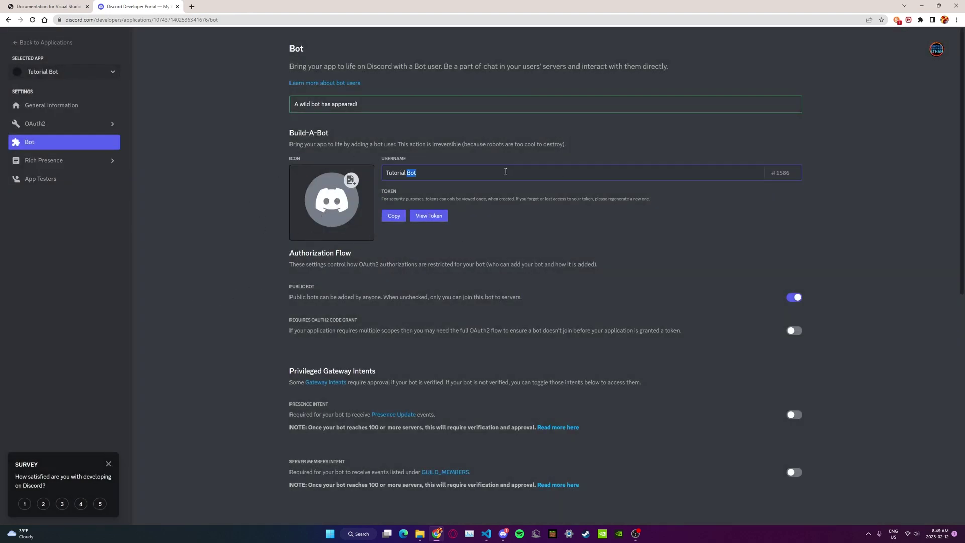
{"action": "left_click", "coordinate": [505, 172]}
Step: Enable the Presence, Server Members and Message Content intents and save
{"action": "scroll", "coordinate": [665, 185], "scroll_direction": "down", "scroll_amount": 1}
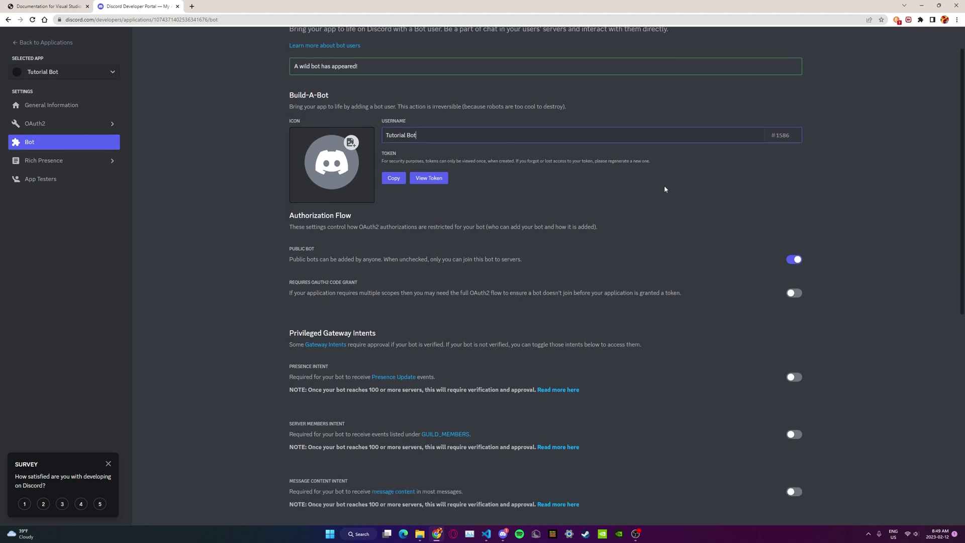
{"action": "scroll", "coordinate": [667, 192], "scroll_direction": "down", "scroll_amount": 3}
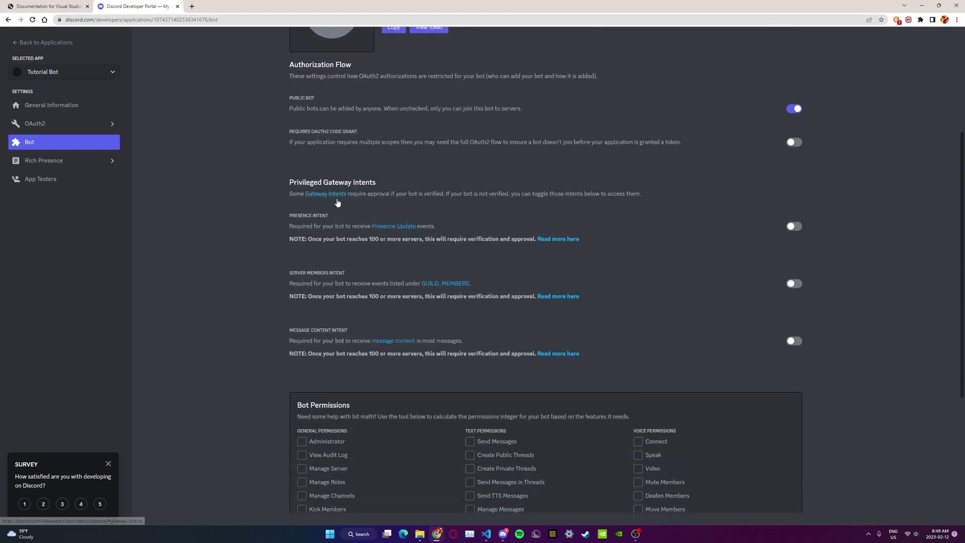
{"action": "left_click", "coordinate": [794, 226]}
{"action": "left_click", "coordinate": [794, 283]}
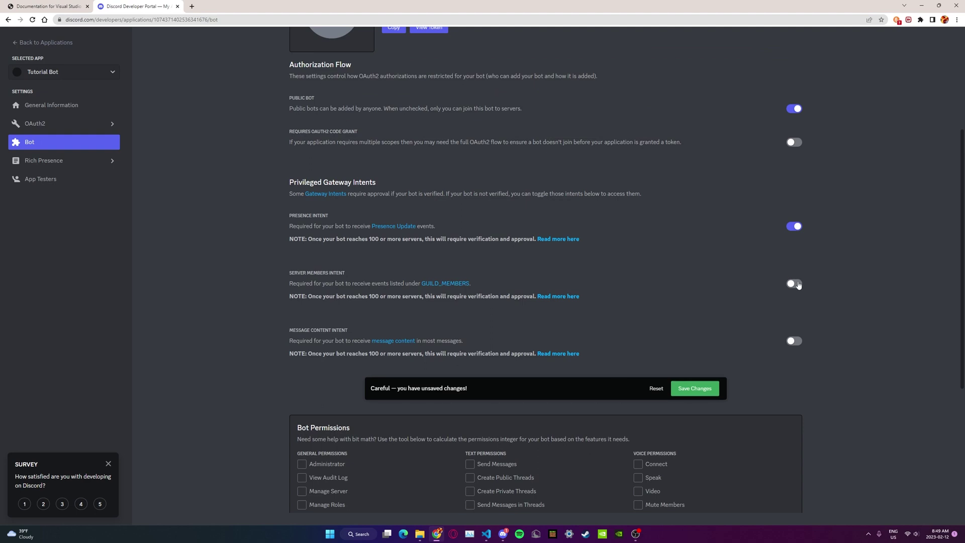
{"action": "left_click", "coordinate": [792, 340]}
{"action": "left_click", "coordinate": [704, 391]}
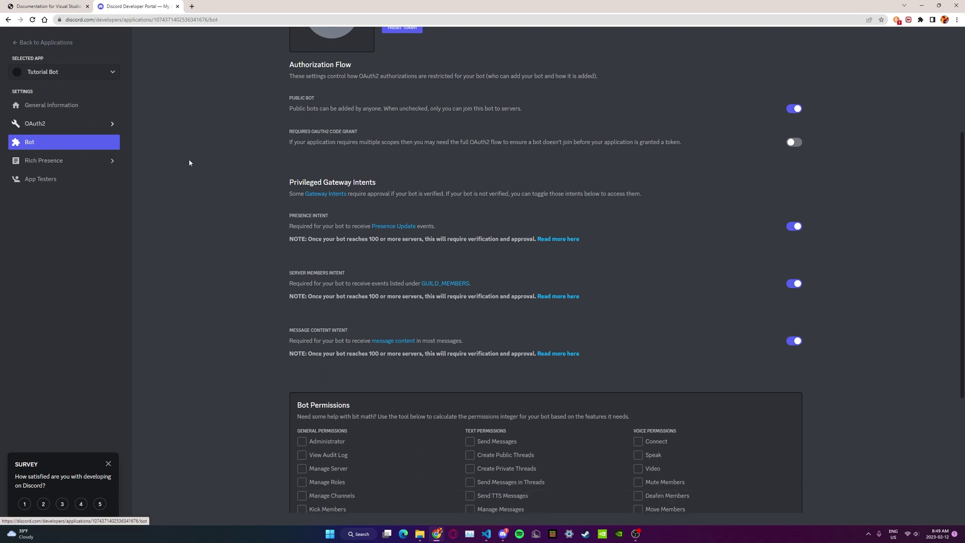
Step: In the OAuth2 URL Generator, tick the bot and applications.commands scopes
{"action": "left_click", "coordinate": [31, 128]}
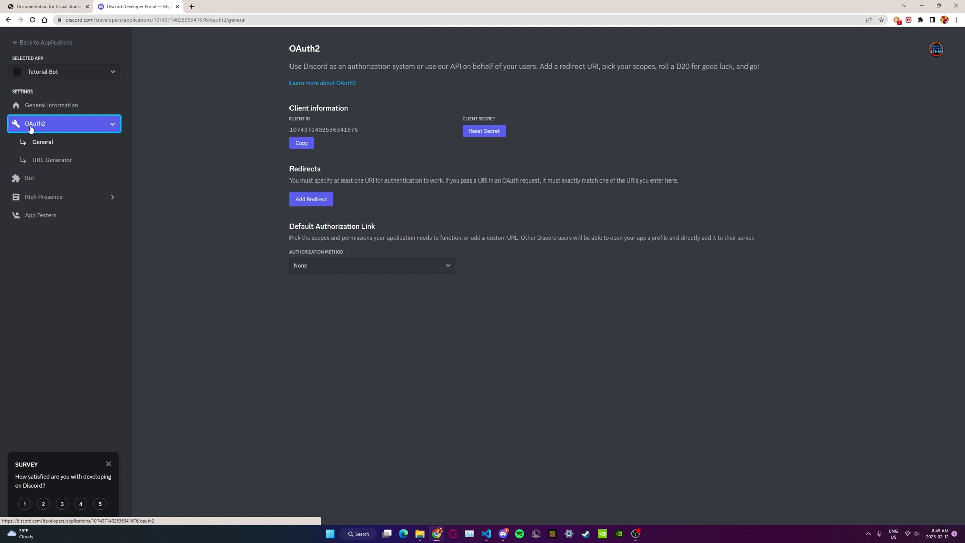
{"action": "left_click", "coordinate": [40, 162]}
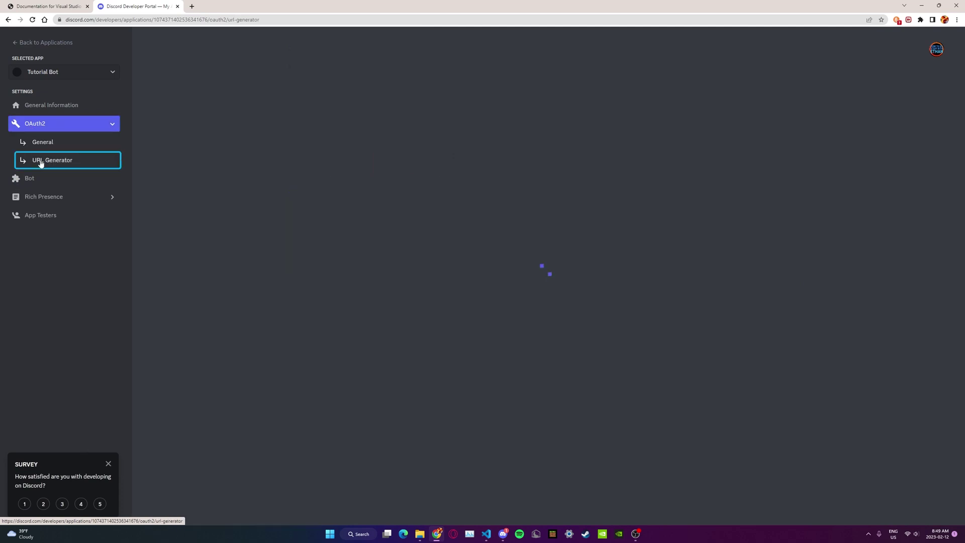
{"action": "left_click", "coordinate": [229, 248]}
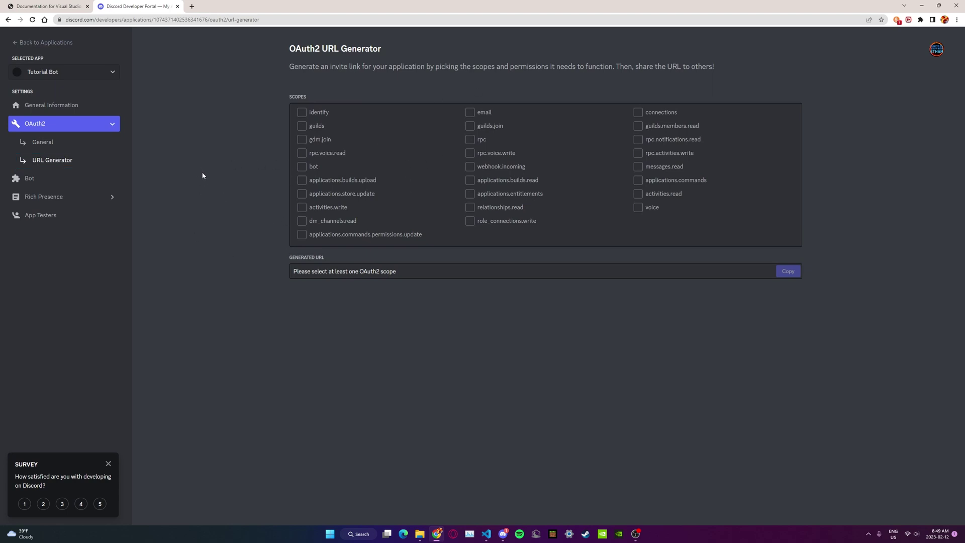
{"action": "left_click", "coordinate": [305, 166]}
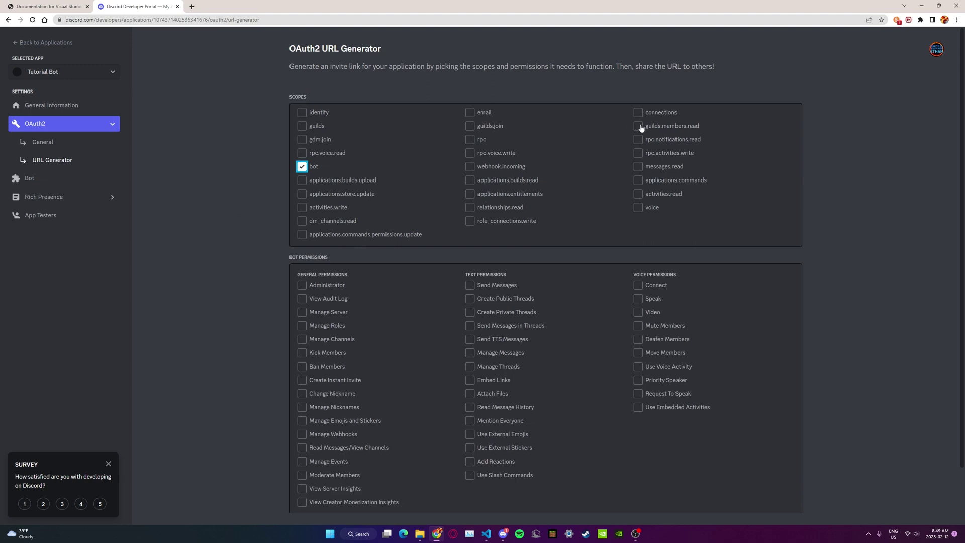
{"action": "left_click", "coordinate": [638, 180]}
Step: Grant the Administrator permission and copy the generated invite URL
{"action": "scroll", "coordinate": [281, 214], "scroll_direction": "down", "scroll_amount": 2}
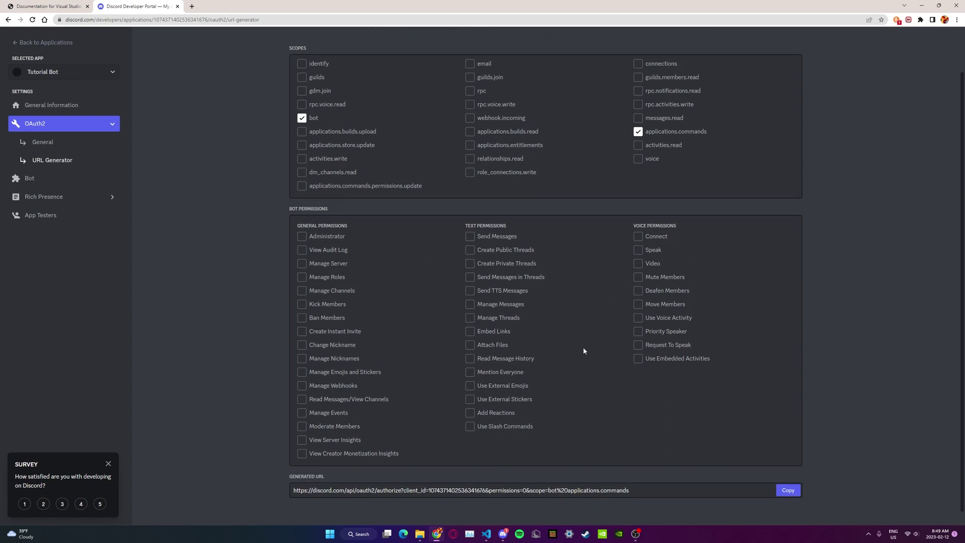
{"action": "left_click", "coordinate": [301, 238]}
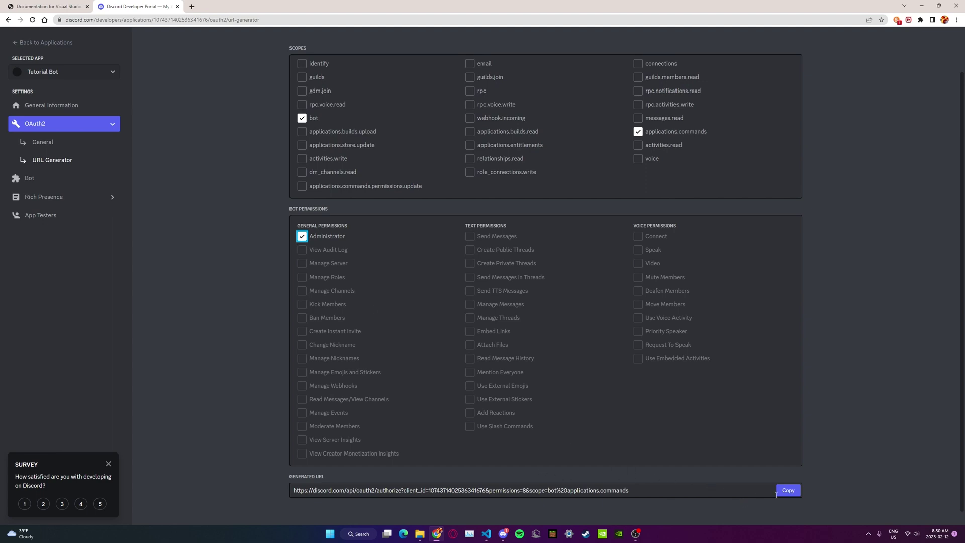
{"action": "left_click", "coordinate": [580, 495]}
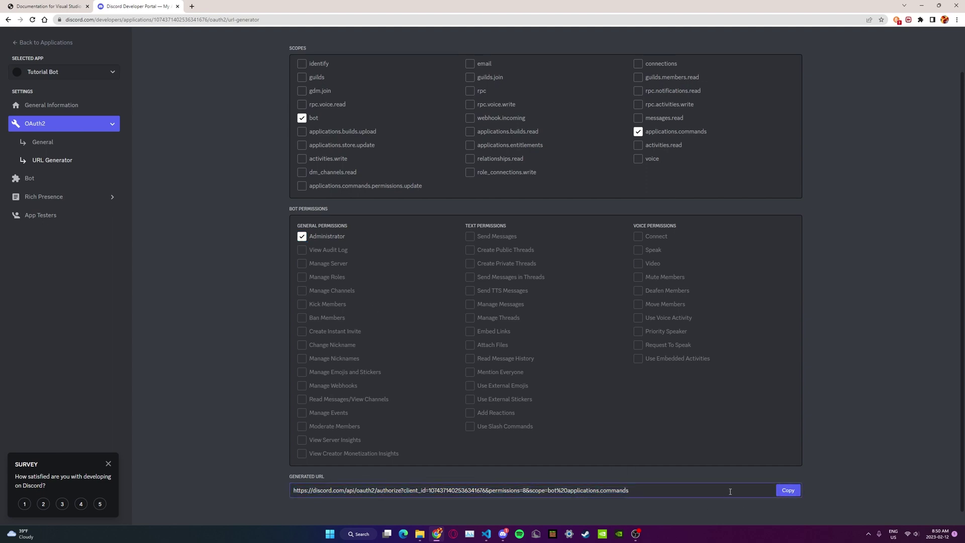
{"action": "left_click", "coordinate": [786, 493]}
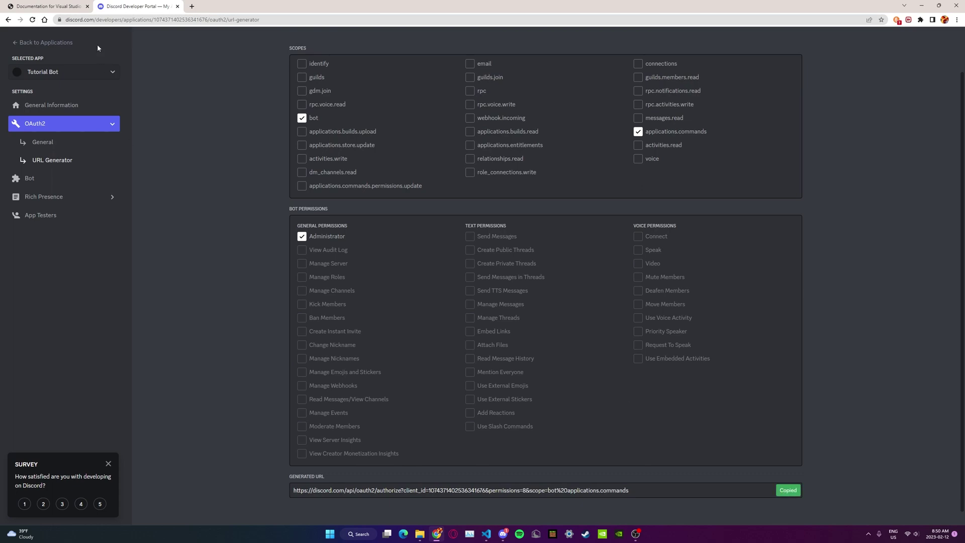
Step: Load the copied invite URL in a new browser tab and check the available servers
{"action": "left_click", "coordinate": [191, 6]}
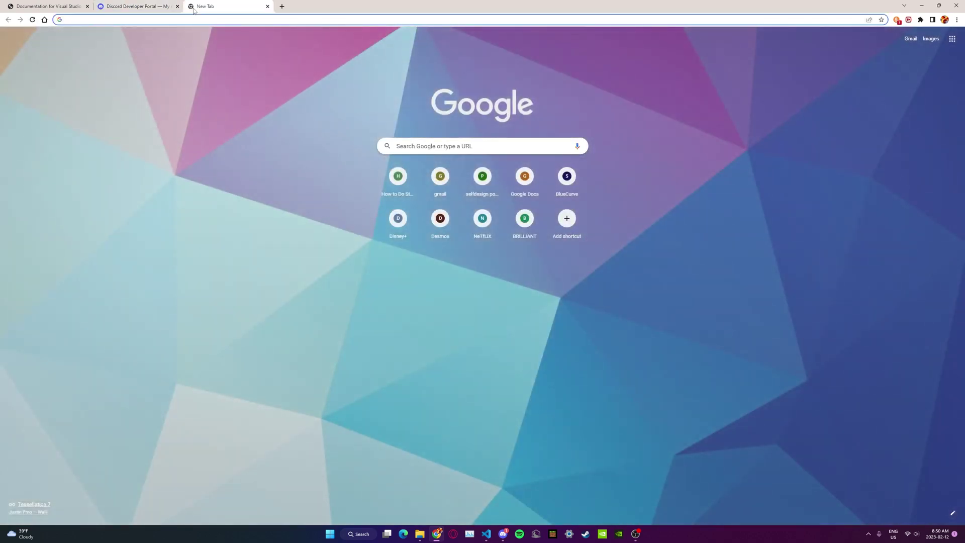
{"action": "key", "text": "ctrl+v"}
{"action": "key", "text": "Return"}
{"action": "left_click", "coordinate": [259, 340]}
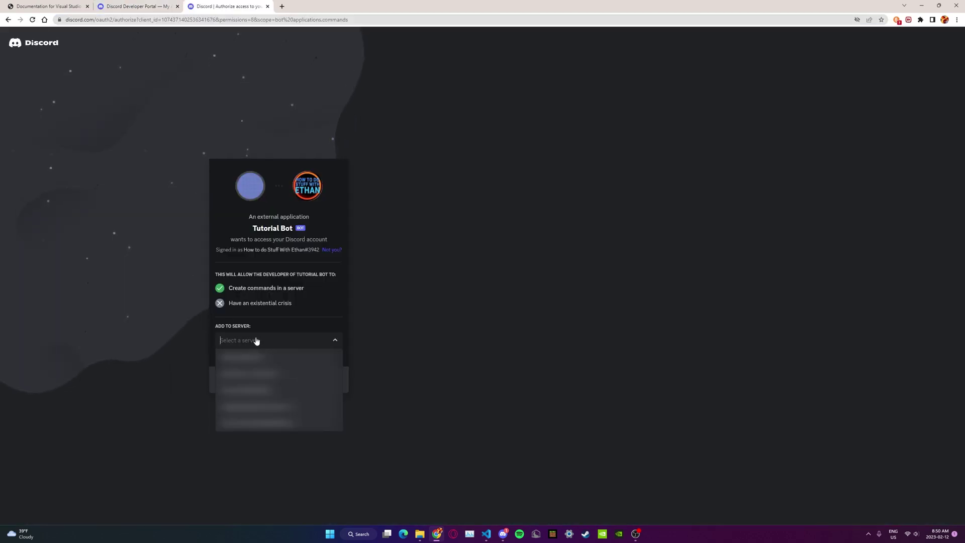
{"action": "left_click", "coordinate": [257, 326]}
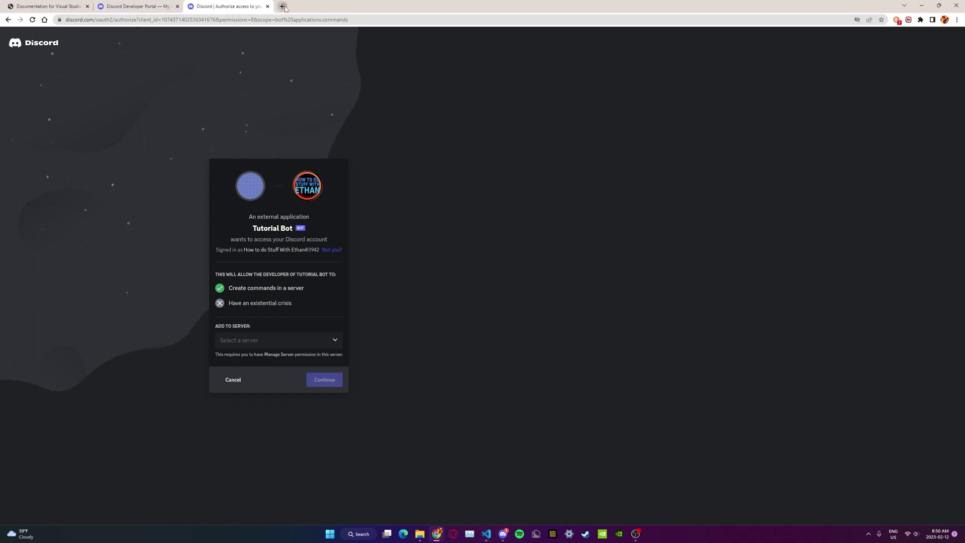
Step: Create a new 'For me and my friends' Discord server, keeping the default name
{"action": "left_click", "coordinate": [282, 7]}
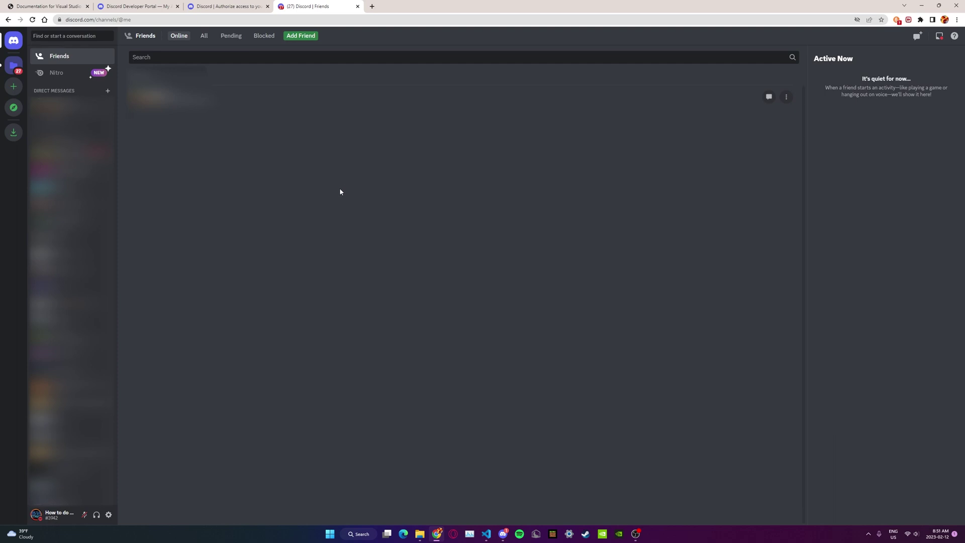
{"action": "left_click", "coordinate": [12, 92]}
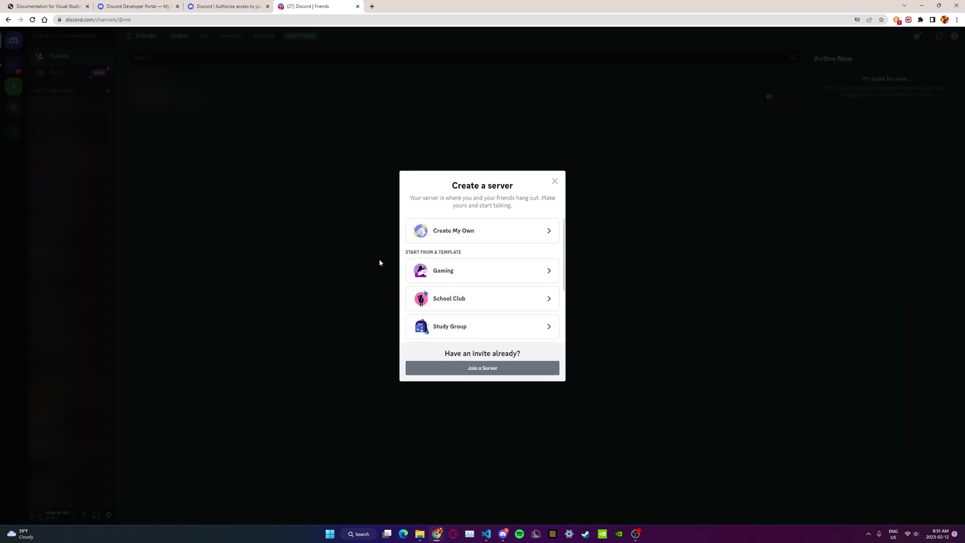
{"action": "left_click", "coordinate": [460, 232]}
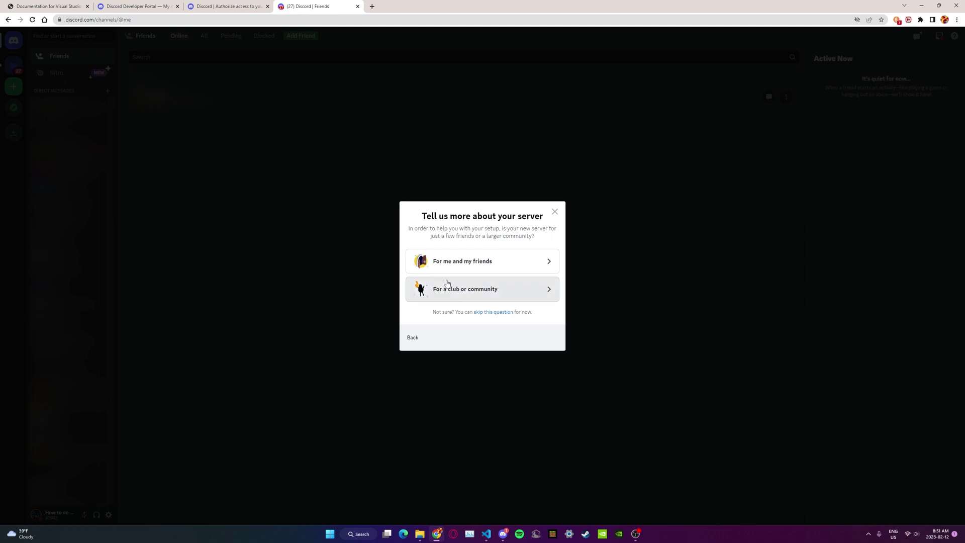
{"action": "left_click", "coordinate": [420, 262]}
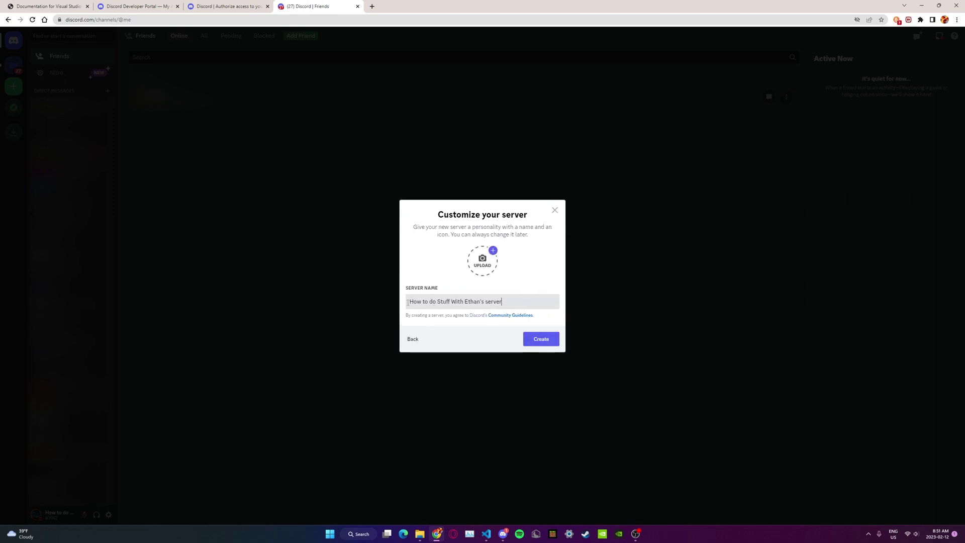
{"action": "triple_click", "coordinate": [408, 303]}
{"action": "left_click", "coordinate": [509, 301]}
{"action": "left_click", "coordinate": [531, 345]}
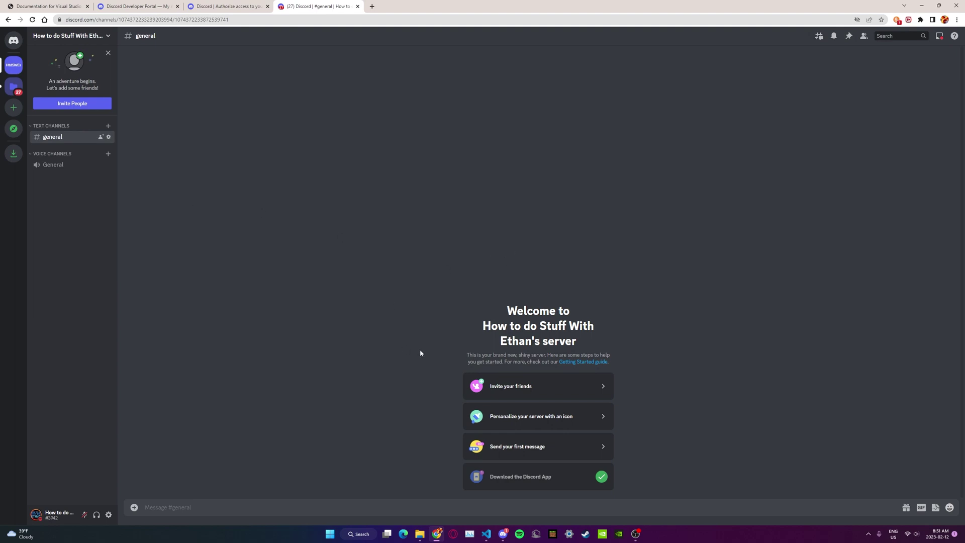
Step: Authorize Tutorial Bot into the new server with Administrator permission and pass the captcha
{"action": "left_click", "coordinate": [865, 35]}
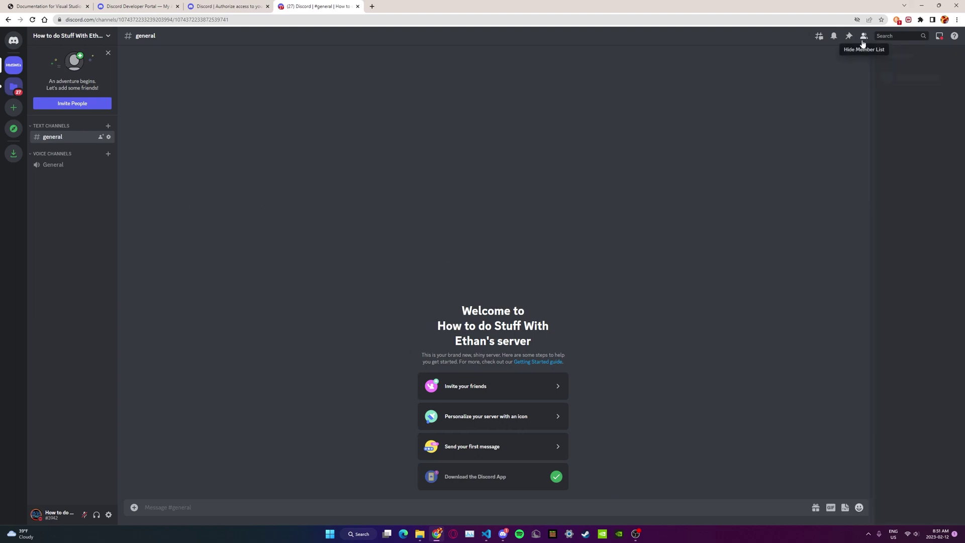
{"action": "left_click", "coordinate": [197, 10]}
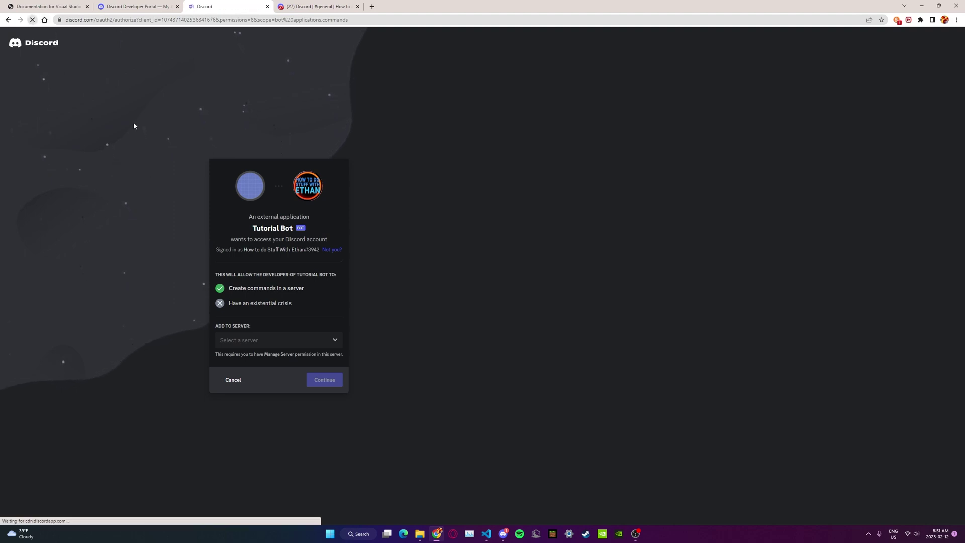
{"action": "key", "text": "F5"}
{"action": "left_click", "coordinate": [249, 342]}
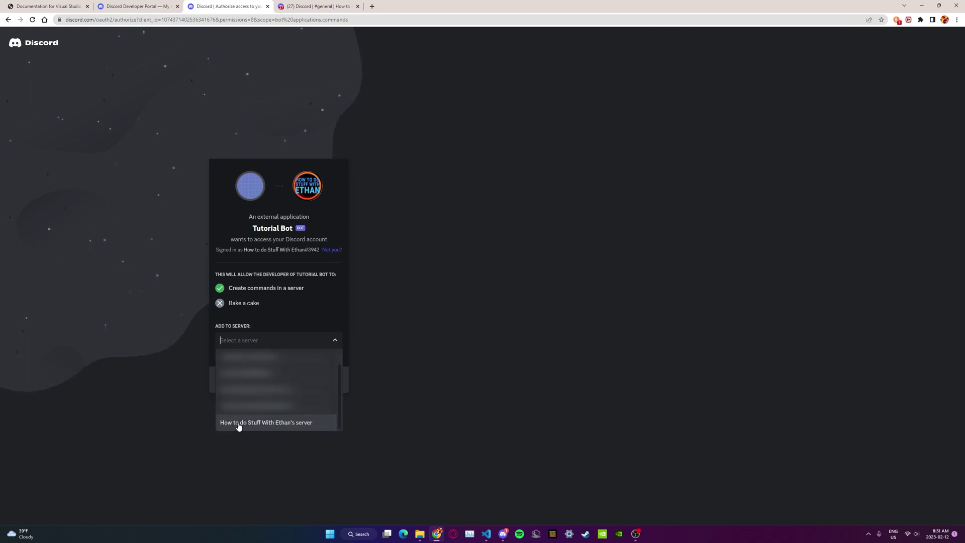
{"action": "left_click", "coordinate": [238, 424]}
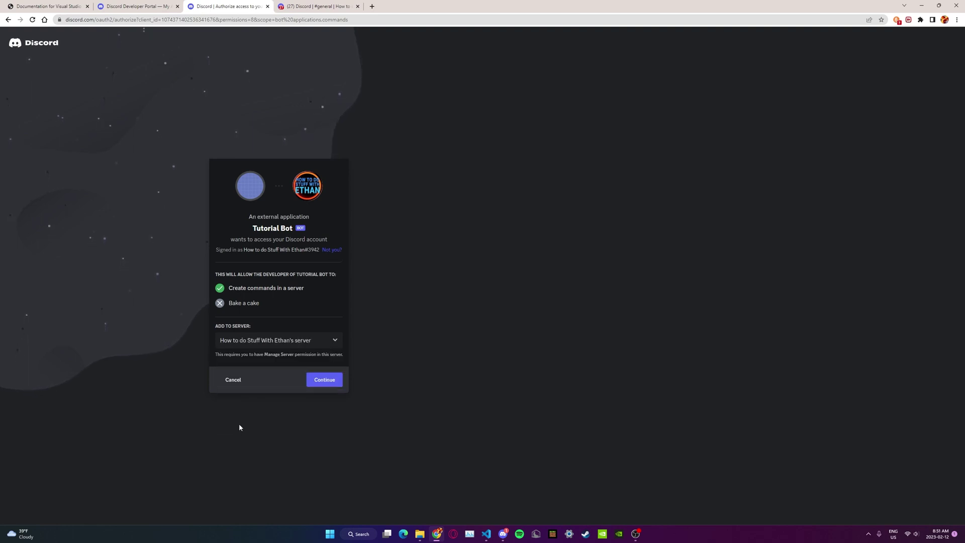
{"action": "left_click", "coordinate": [326, 380]}
{"action": "left_click", "coordinate": [327, 386]}
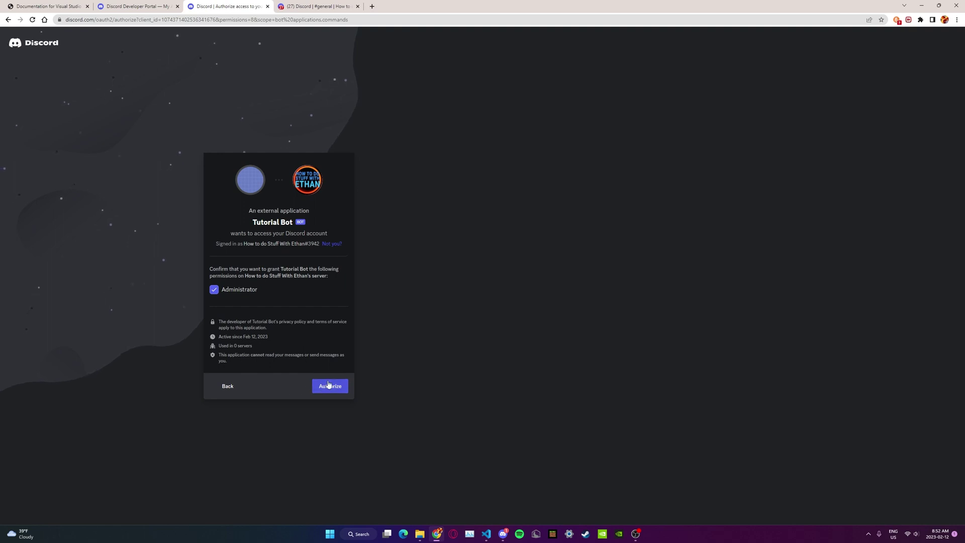
{"action": "left_click", "coordinate": [233, 334]}
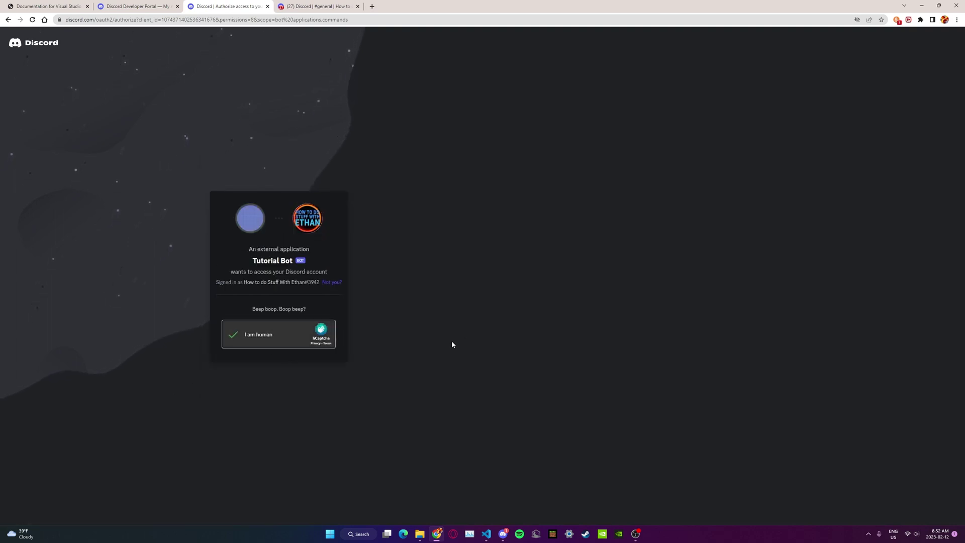
Step: Confirm Tutorial Bot joined the server by viewing its profile in the member list
{"action": "left_click", "coordinate": [319, 7]}
{"action": "left_click", "coordinate": [156, 485]}
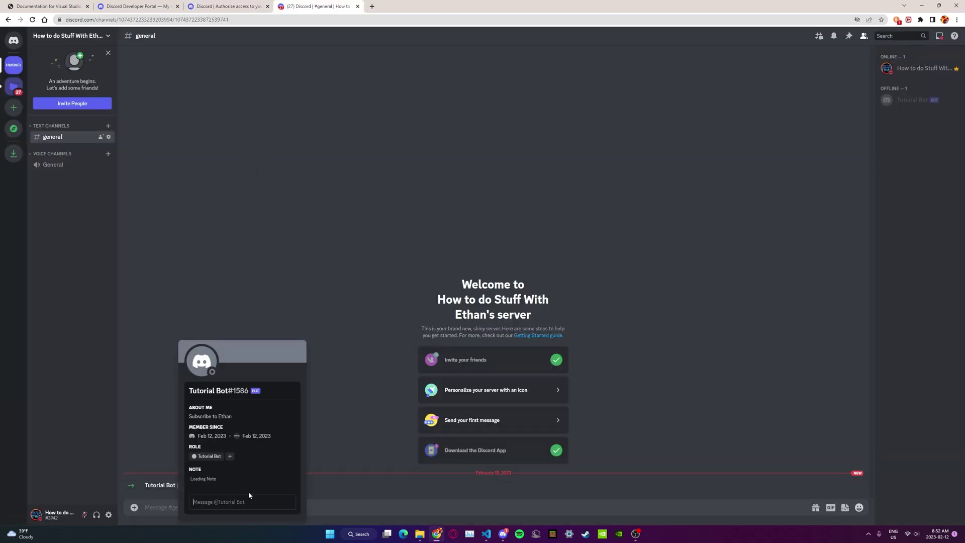
{"action": "left_click", "coordinate": [160, 490]}
{"action": "left_click_drag", "start_coordinate": [185, 485], "coordinate": [165, 483]}
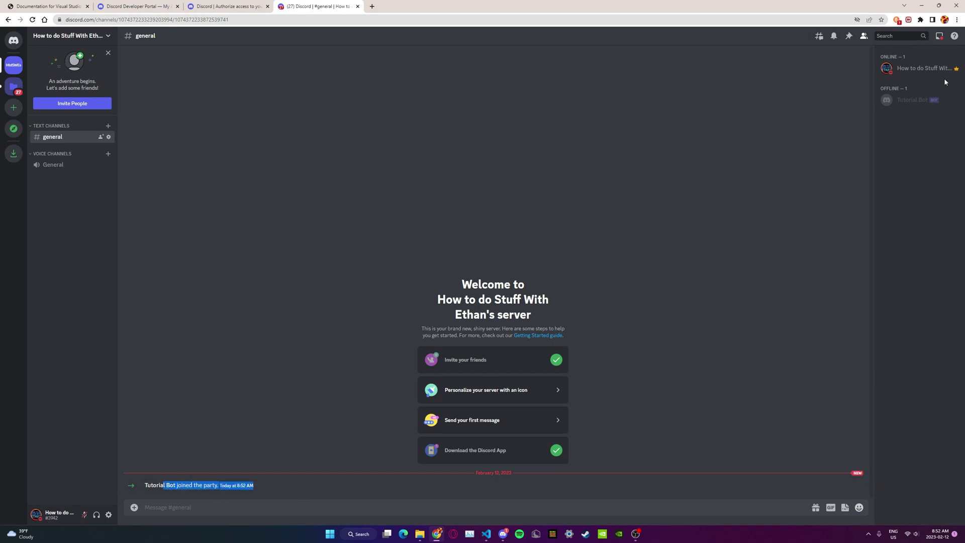
{"action": "left_click", "coordinate": [928, 103]}
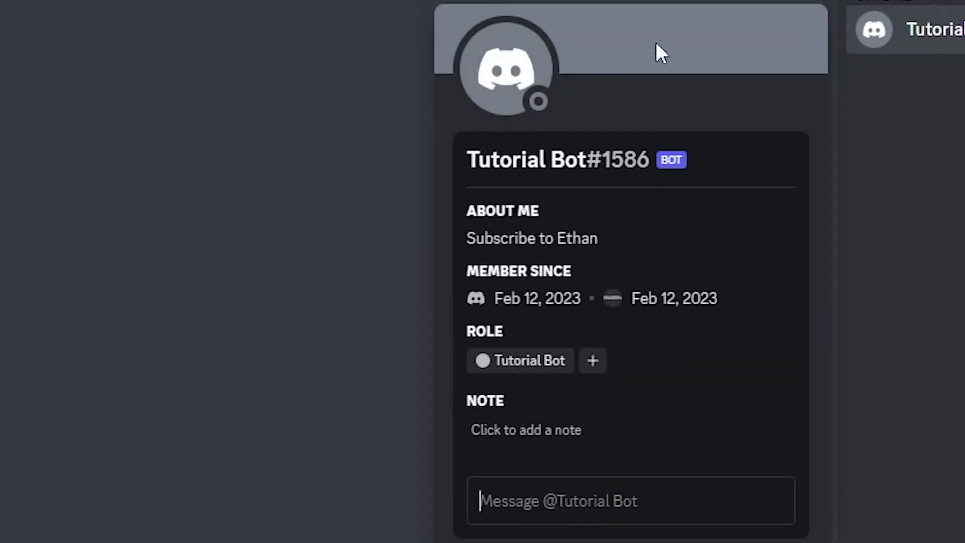